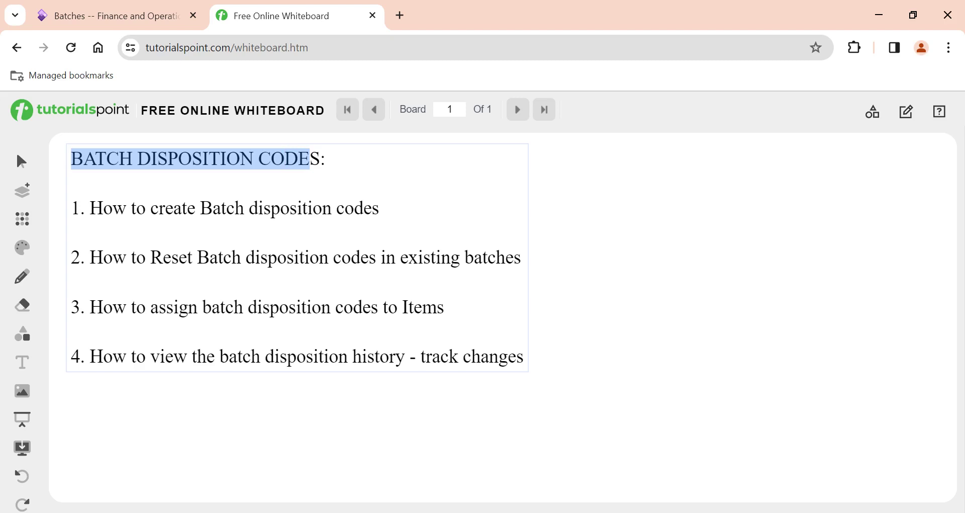
# Review the batch disposition codes agenda on the online whiteboard
pyautogui.click(132, 26)
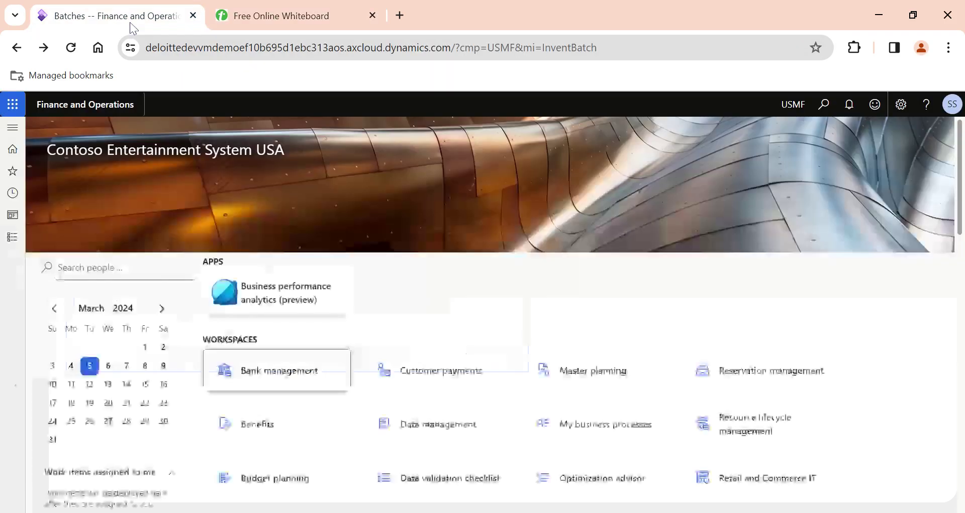
pyautogui.click(14, 237)
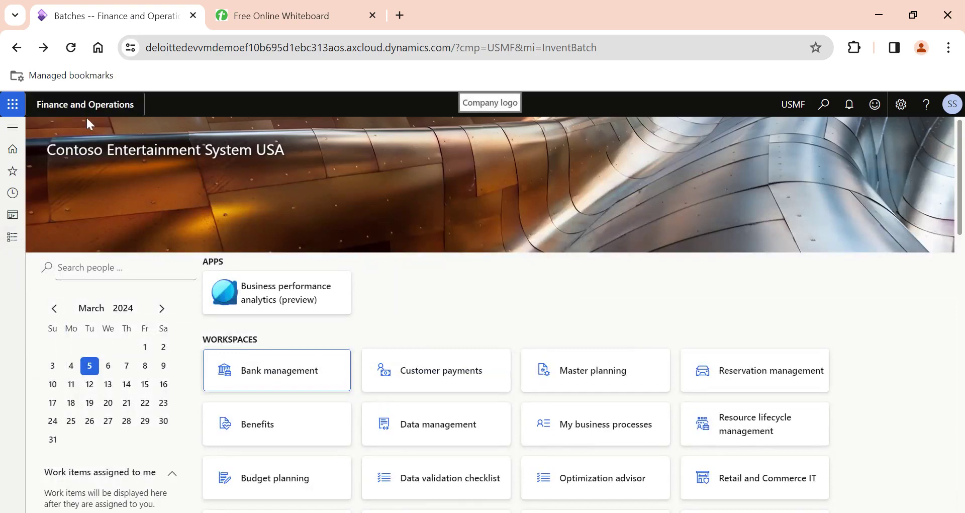
pyautogui.click(245, 23)
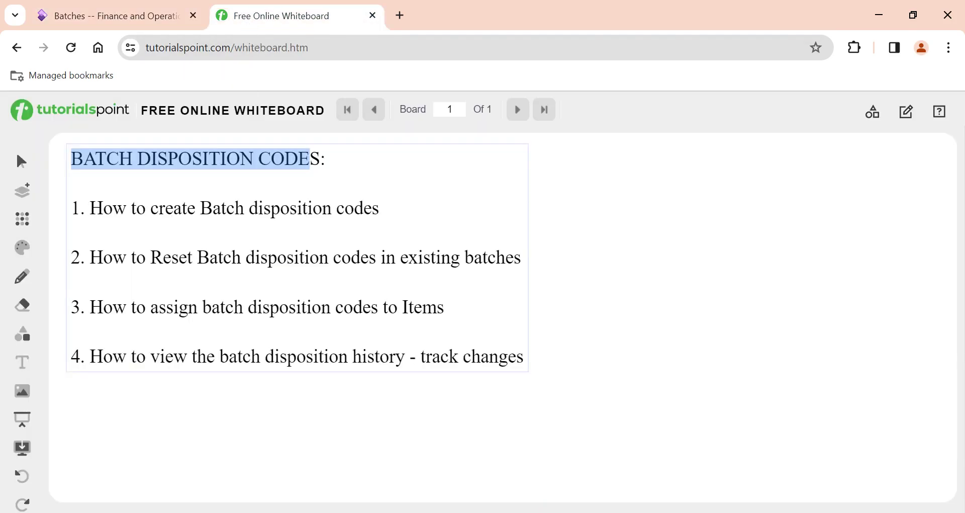
pyautogui.click(131, 208)
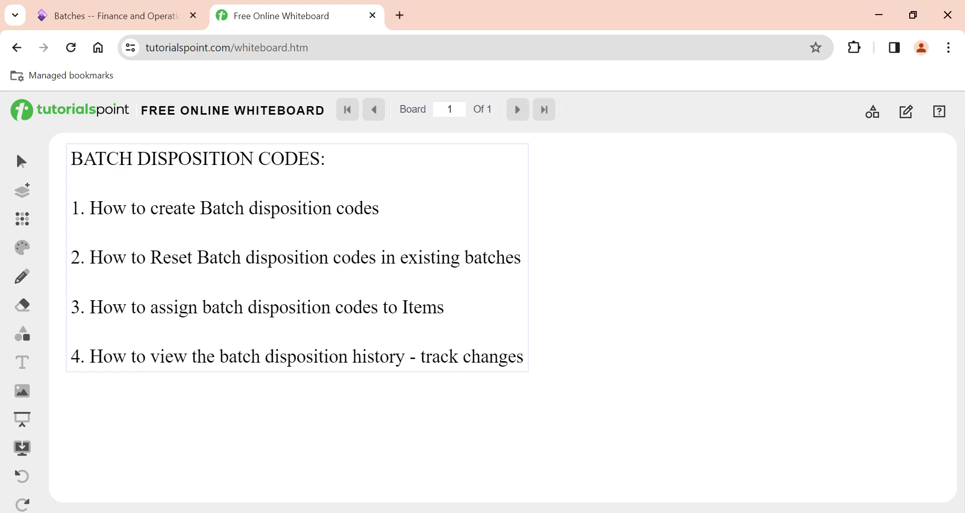
pyautogui.click(114, 18)
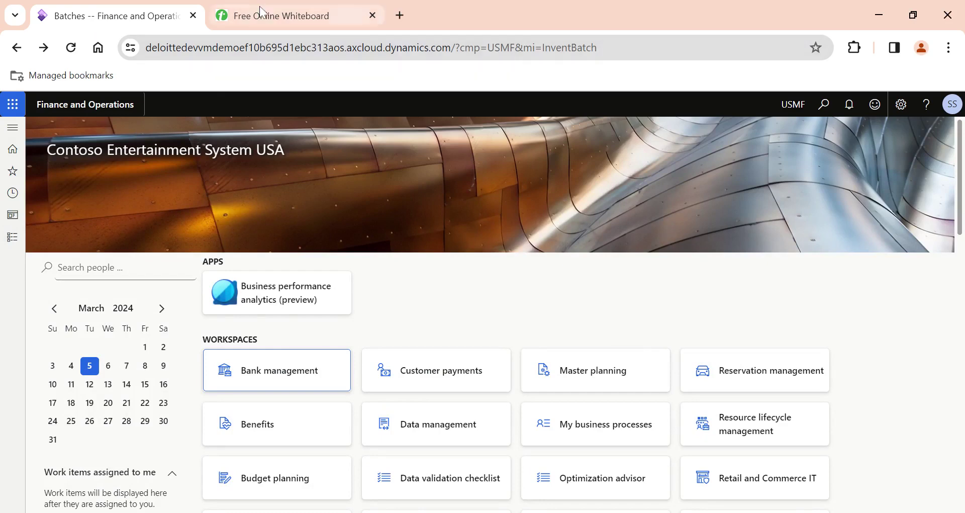
pyautogui.click(260, 14)
pyautogui.moveTo(70, 159); pyautogui.dragTo(325, 159)
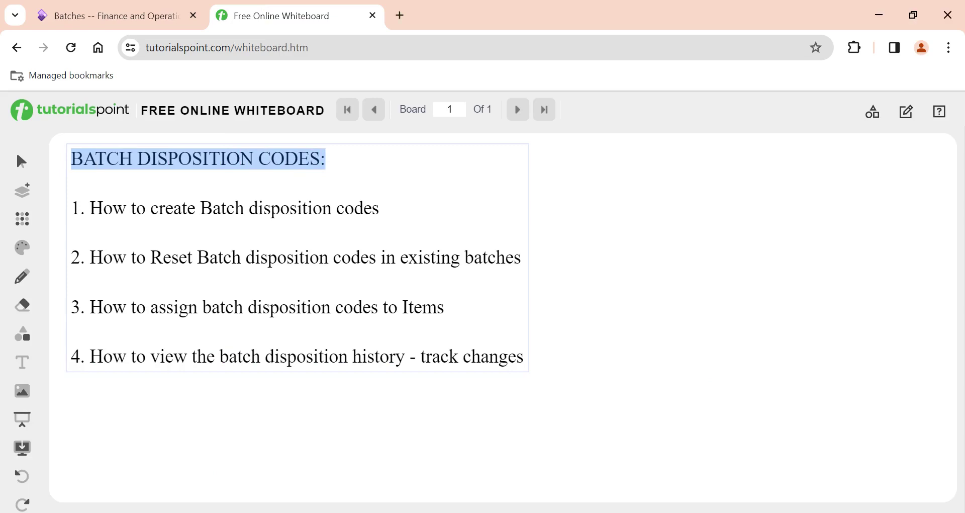
# Switch to Finance and Operations and open the Batch disposition master from the Inventory management batch setup
pyautogui.click(113, 23)
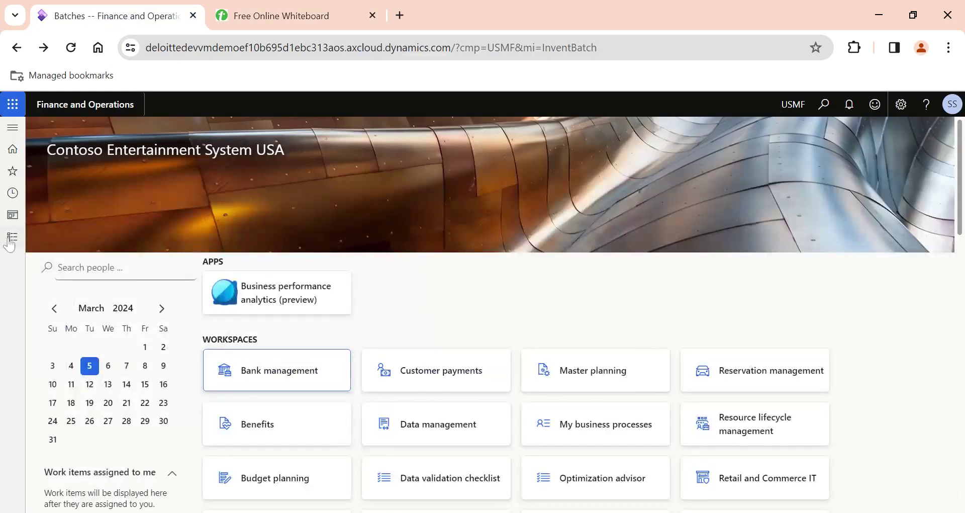
pyautogui.click(12, 237)
pyautogui.scroll(-5, 56, 446)
pyautogui.scroll(-7, 57, 446)
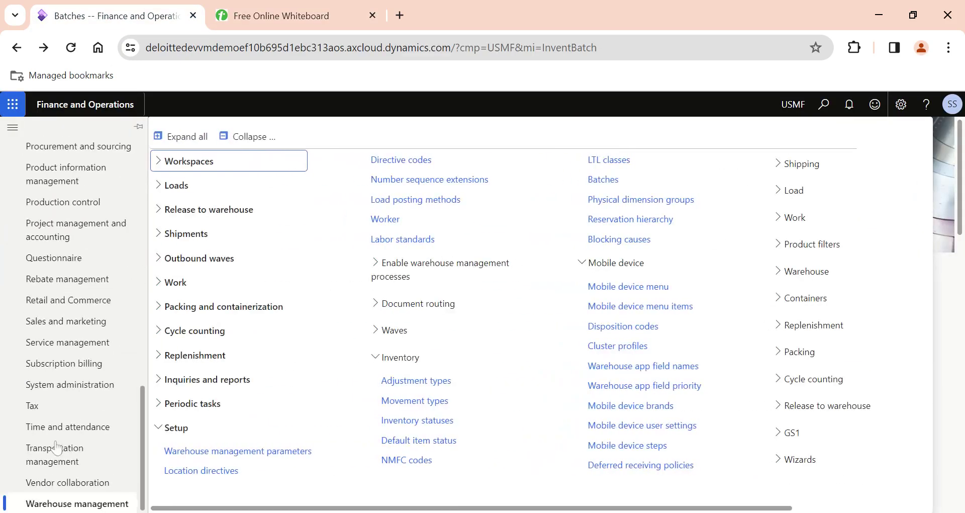
pyautogui.scroll(5, 58, 427)
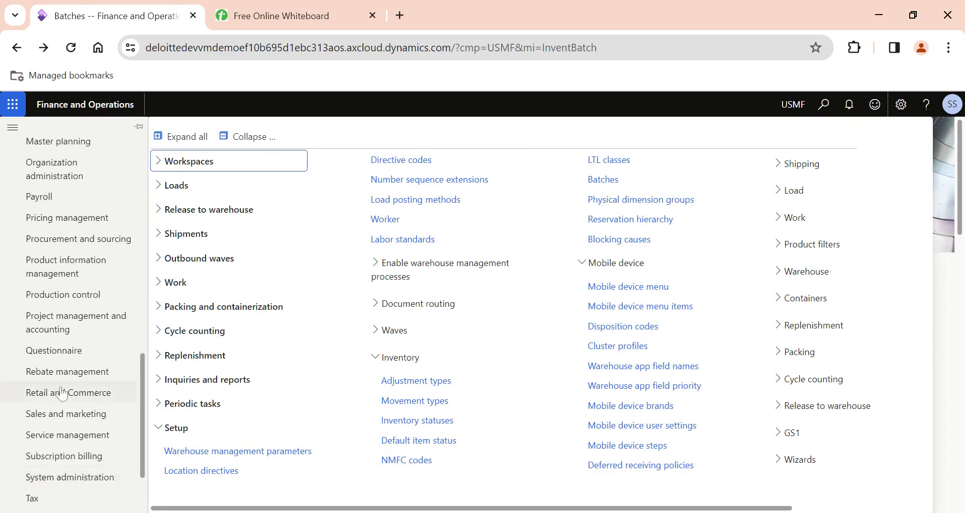
pyautogui.click(77, 196)
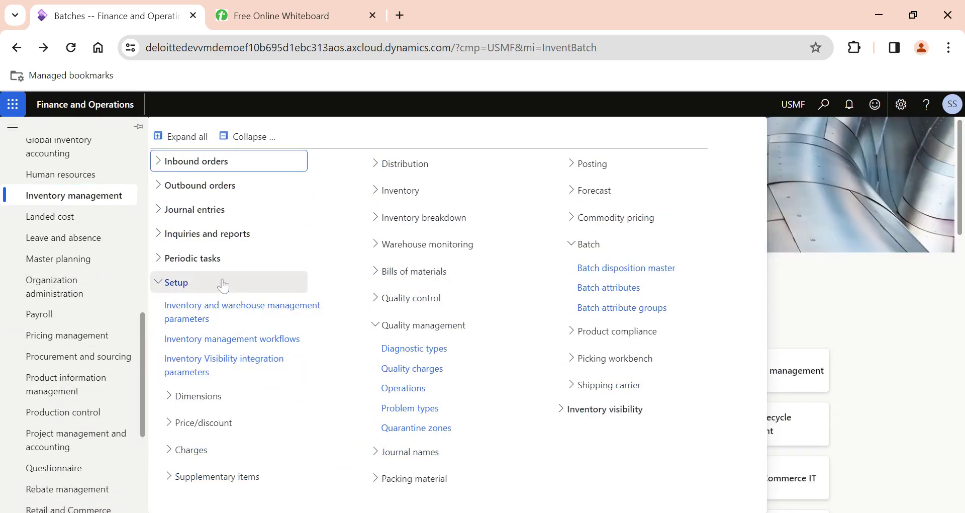
pyautogui.click(623, 267)
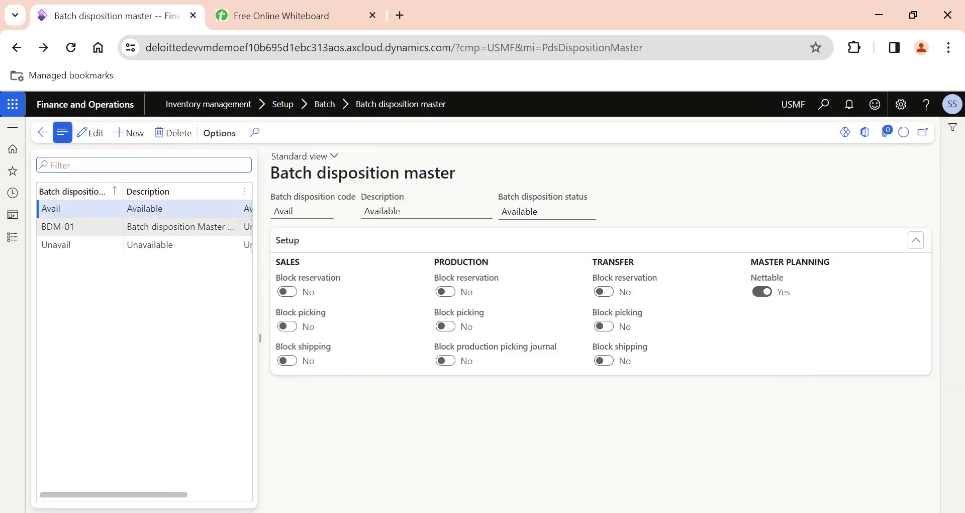
# Delete the BDM-01 batch disposition code
pyautogui.click(151, 226)
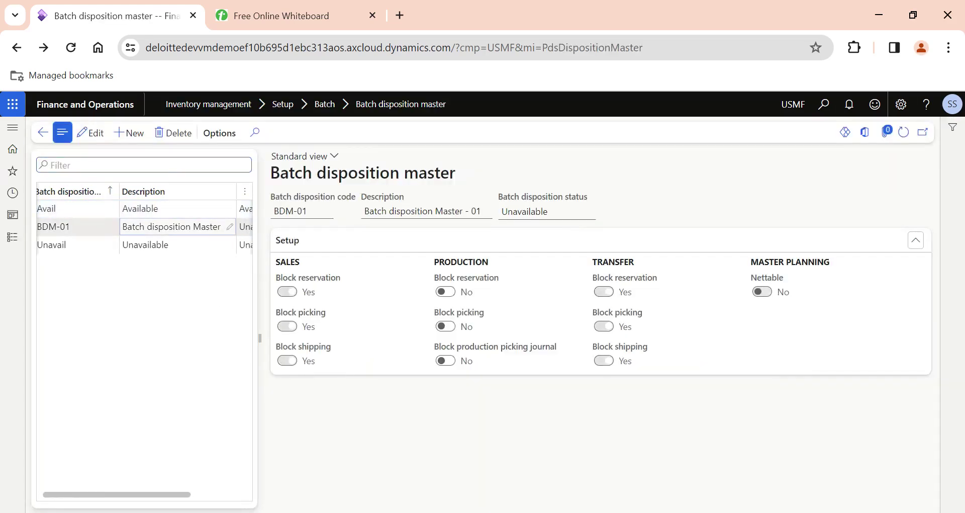
pyautogui.click(167, 138)
pyautogui.click(615, 300)
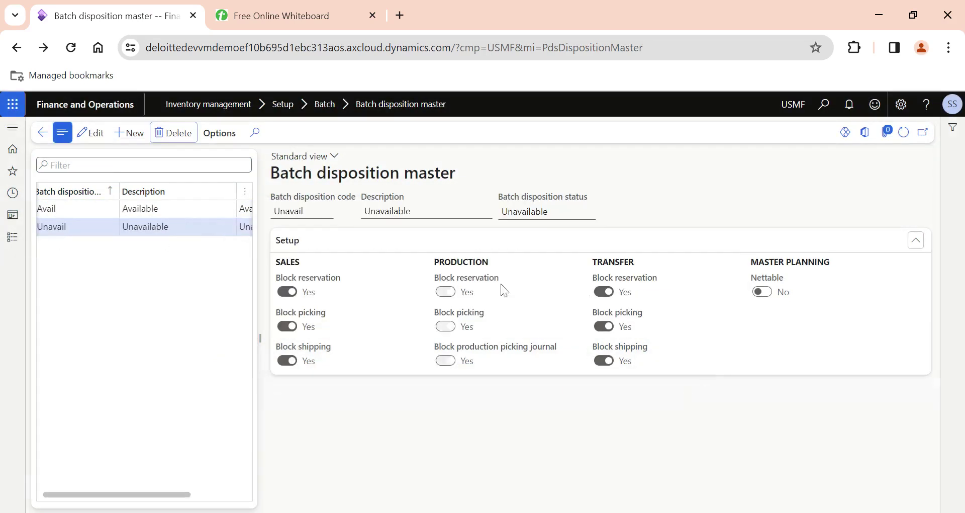
# Create a new batch disposition code "BDC- 01" with the description "BDC-01"
pyautogui.click(88, 135)
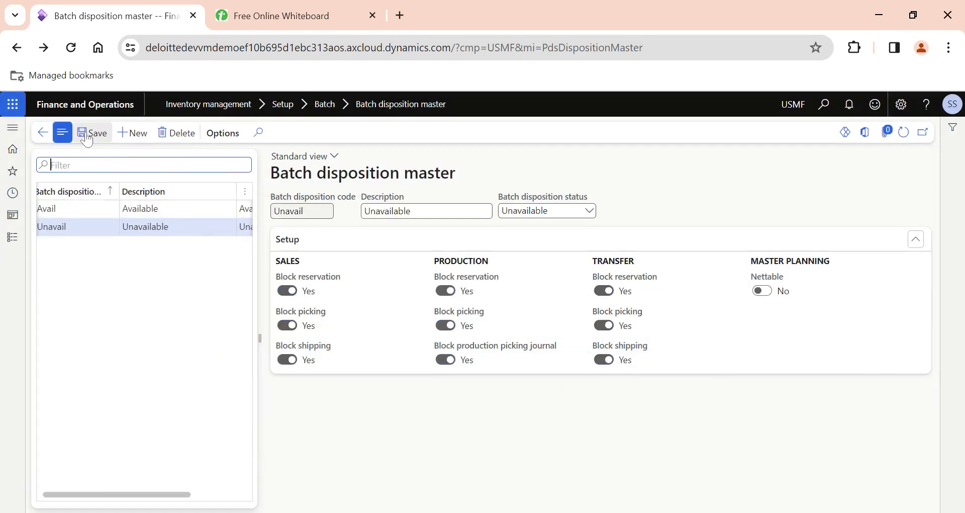
pyautogui.click(134, 142)
pyautogui.write('BD')
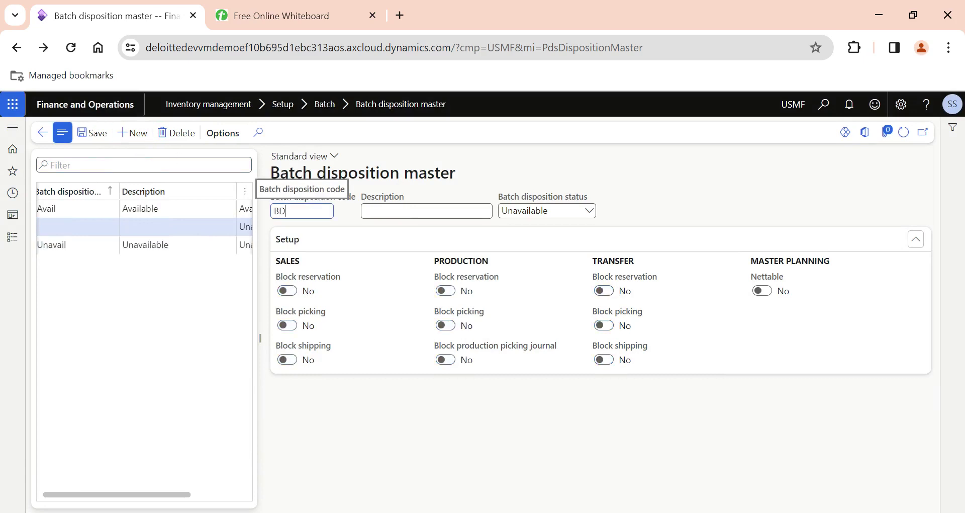
pyautogui.write('M')
pyautogui.press('BackSpace')
pyautogui.write('C-')
pyautogui.write(' )1')
pyautogui.press('BackSpace')
pyautogui.press('BackSpace')
pyautogui.write('01')
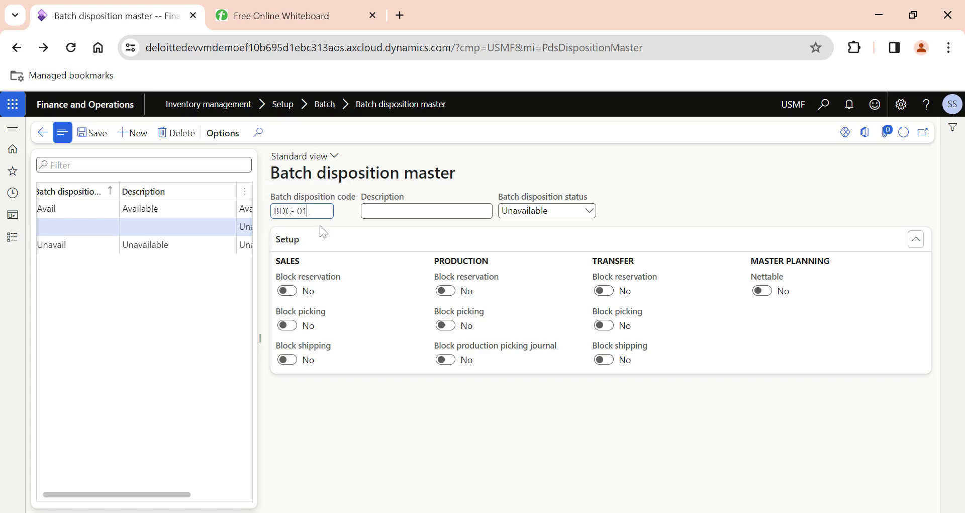
pyautogui.click(373, 211)
pyautogui.write('BDC-01')
# Examine the Sales, Production, Transfer and Master planning groups in the setup of BDC- 01
pyautogui.doubleClick(288, 260)
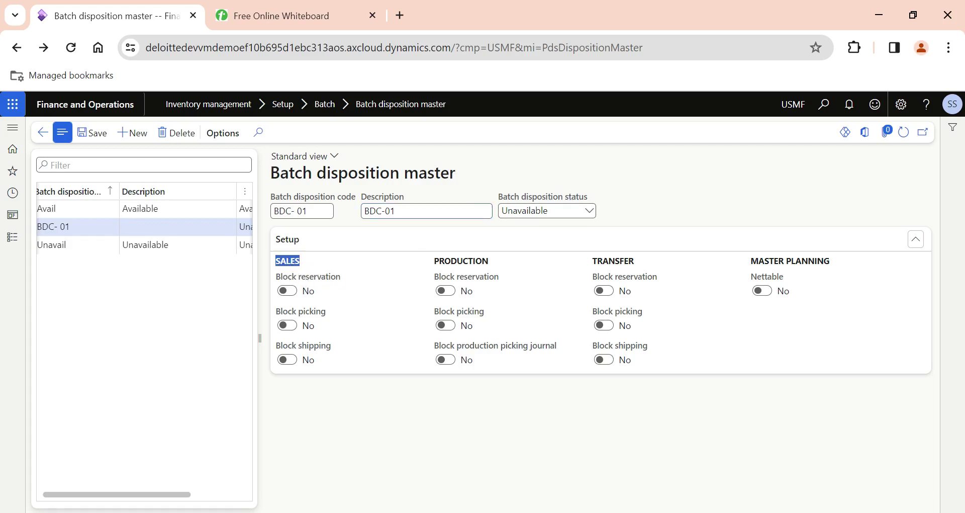
pyautogui.doubleClick(460, 260)
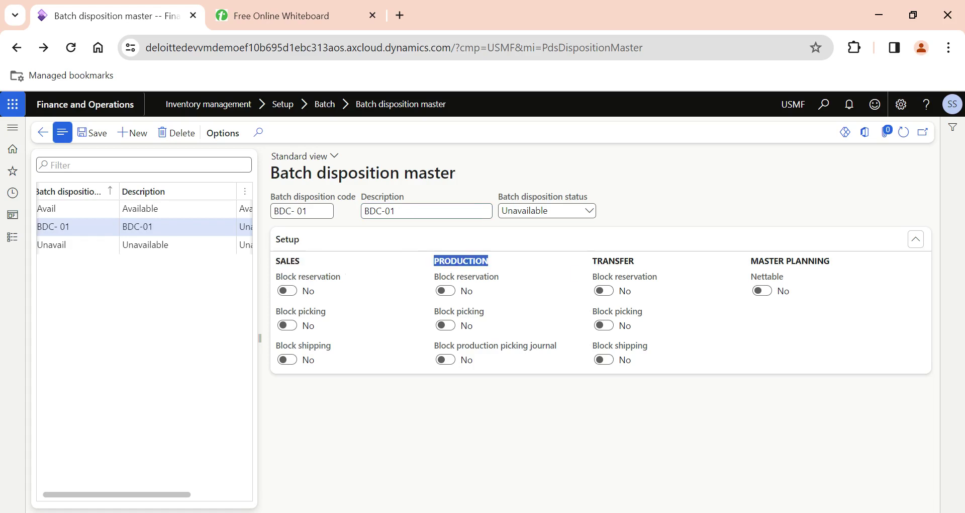
pyautogui.doubleClick(613, 260)
pyautogui.doubleClick(767, 261)
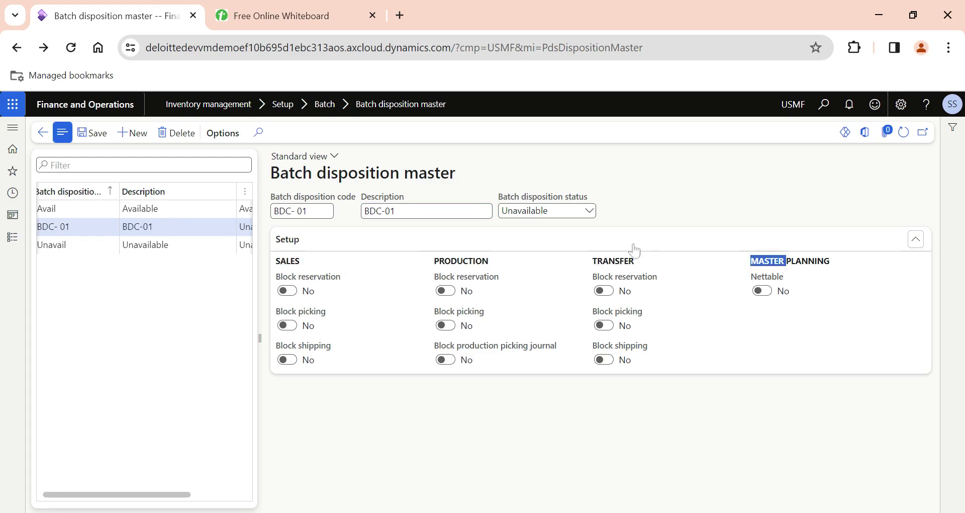
# Switch the batch disposition status of BDC- 01 to Available and back to Unavailable
pyautogui.click(589, 211)
pyautogui.click(530, 242)
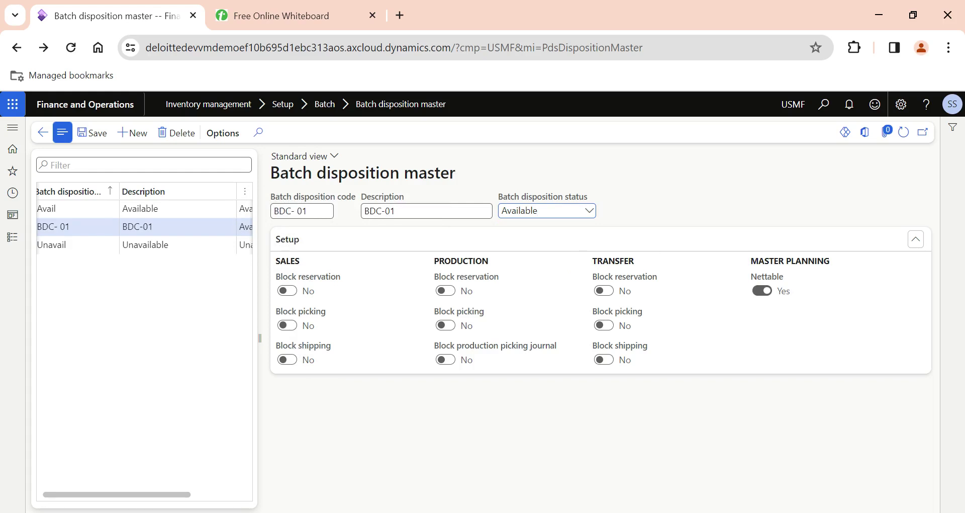
pyautogui.moveTo(779, 284)
pyautogui.click(589, 211)
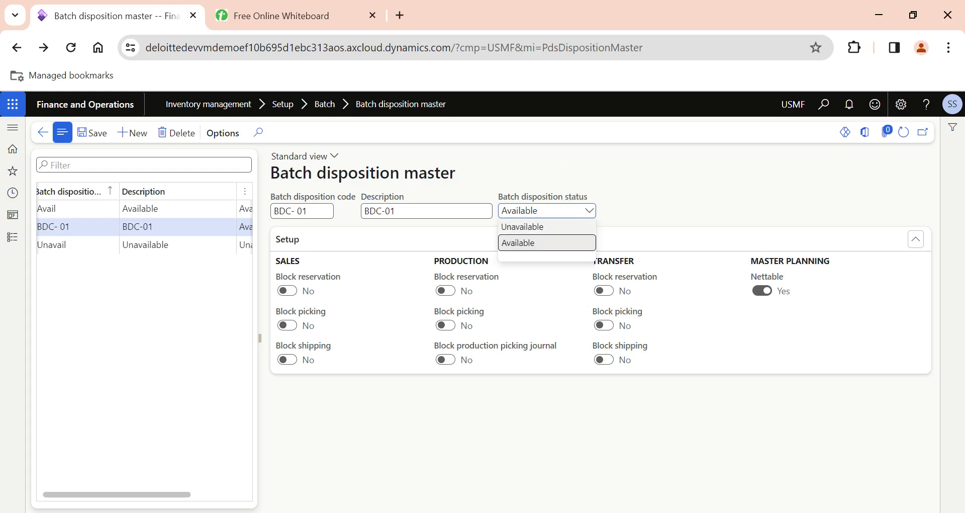
pyautogui.click(556, 227)
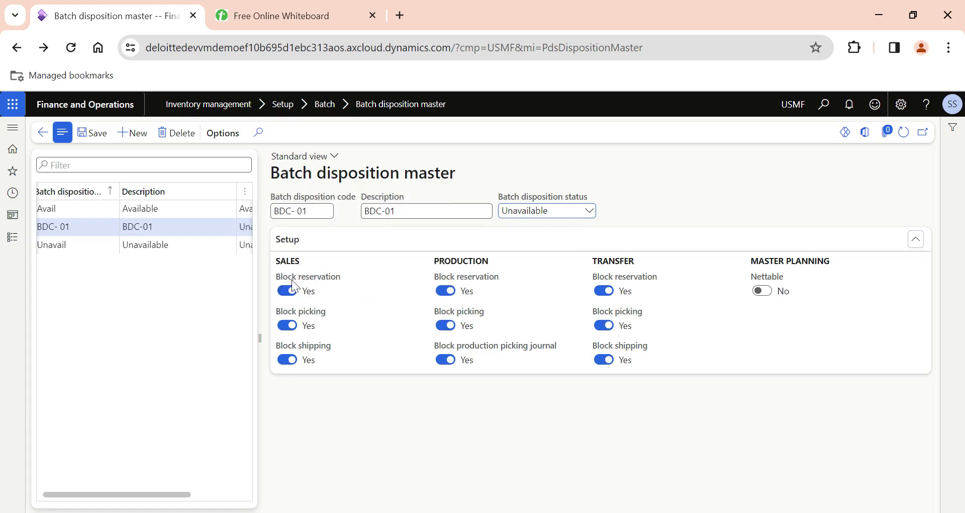
# Try turning off Block reservation and Block picking for Sales, and turn both back on
pyautogui.moveTo(311, 279)
pyautogui.moveTo(309, 318)
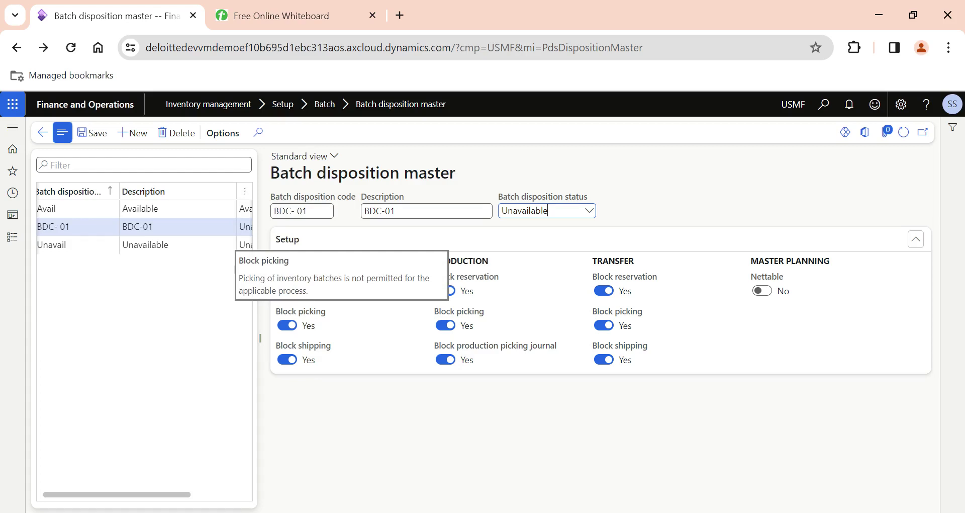
pyautogui.moveTo(312, 351)
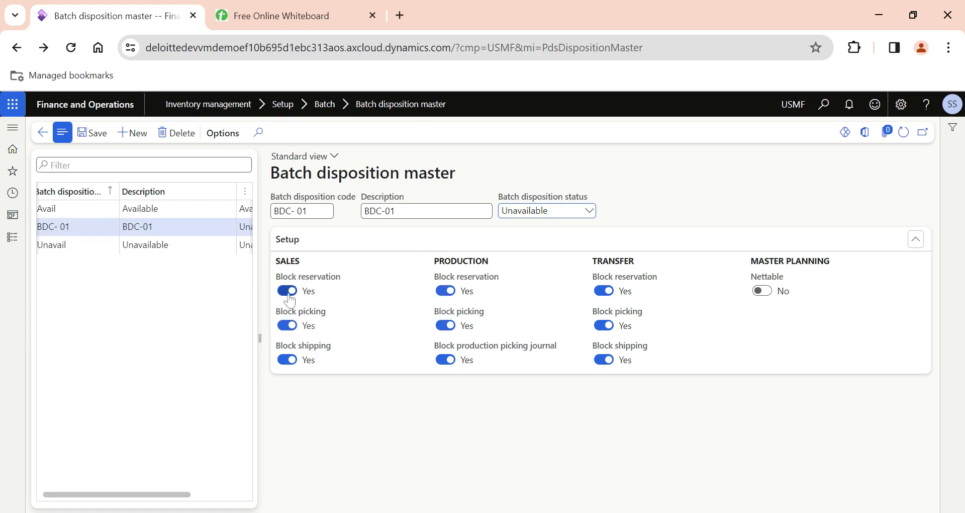
pyautogui.click(289, 292)
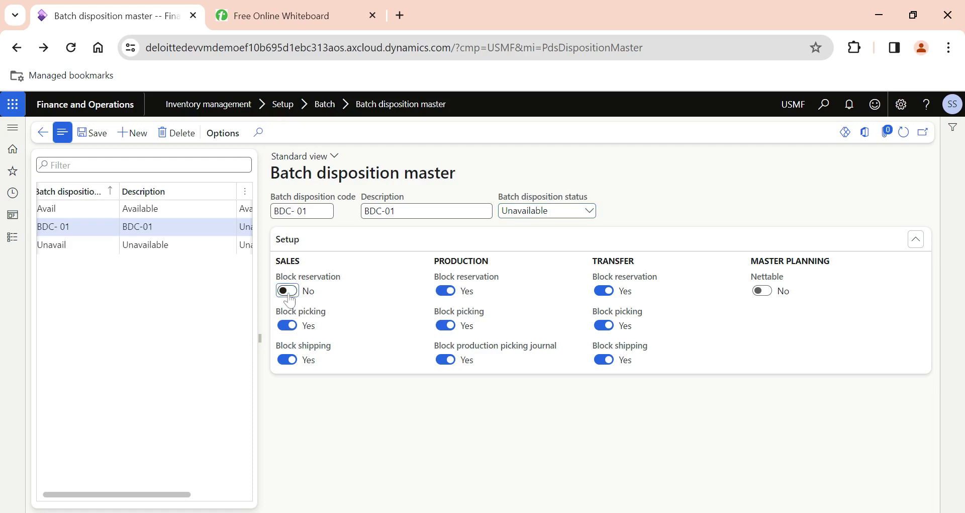
pyautogui.click(288, 326)
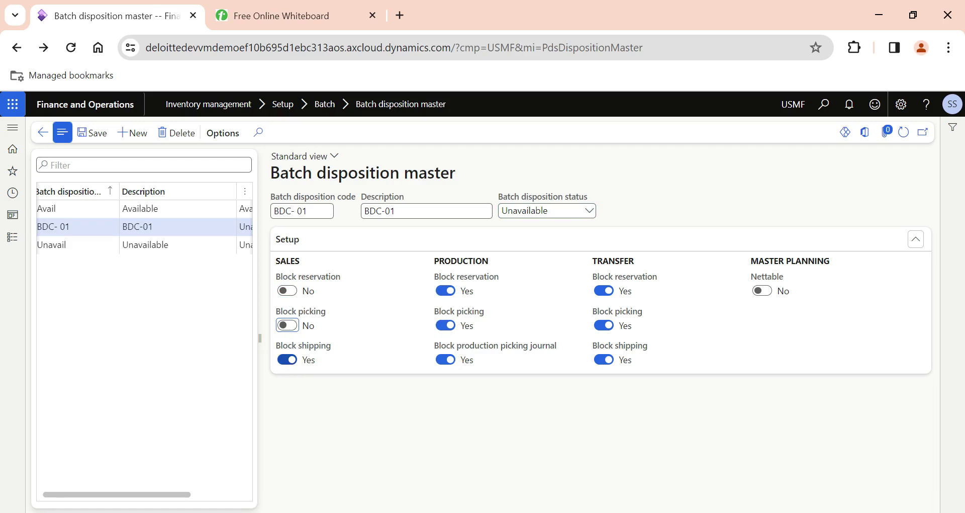
pyautogui.click(287, 326)
pyautogui.click(287, 291)
pyautogui.click(288, 294)
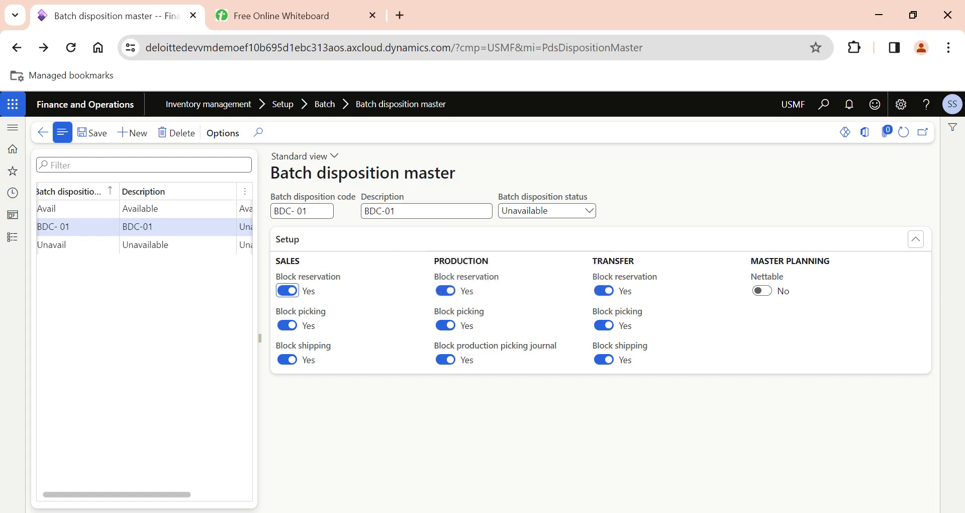
# Examine the Block production picking journal option and review the whiteboard topic on resetting batch disposition codes in existing batches
pyautogui.moveTo(461, 348); pyautogui.dragTo(557, 351)
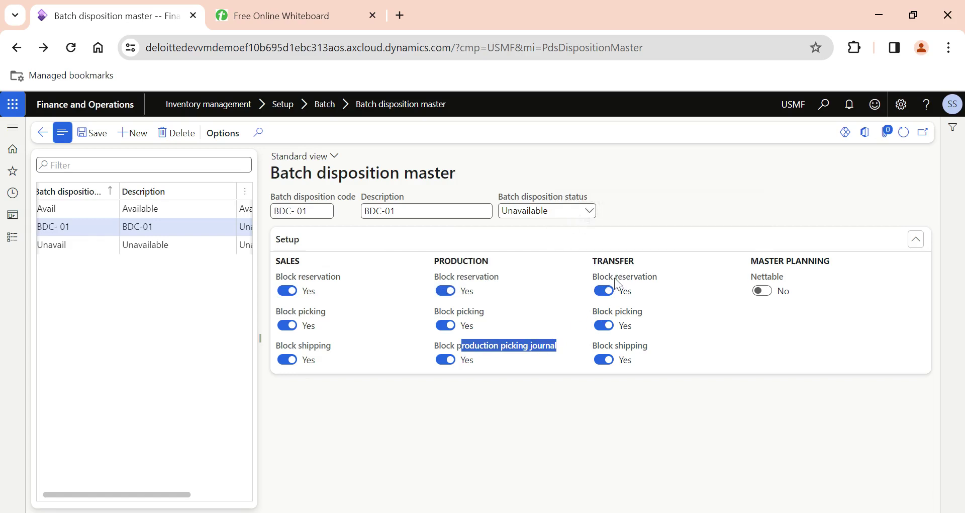
pyautogui.click(409, 304)
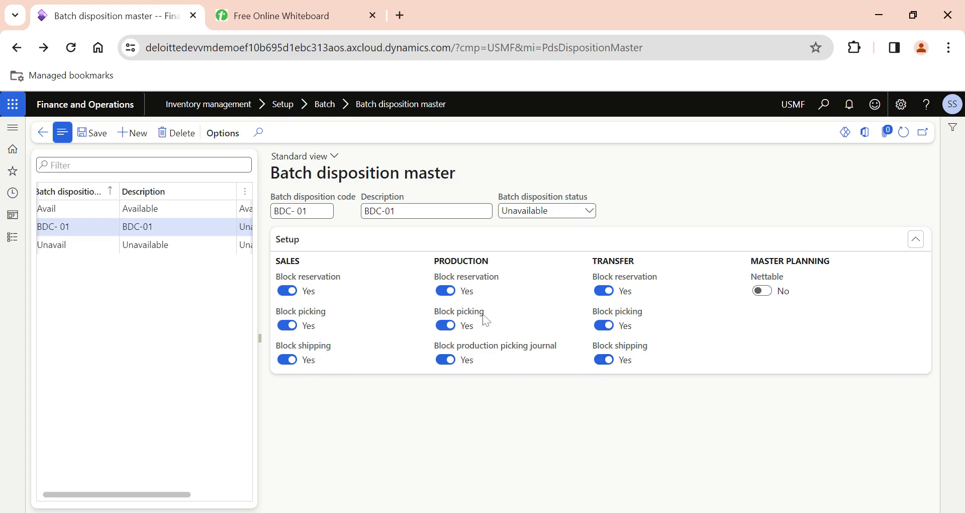
pyautogui.moveTo(485, 320)
pyautogui.click(279, 16)
pyautogui.moveTo(90, 258); pyautogui.dragTo(505, 258)
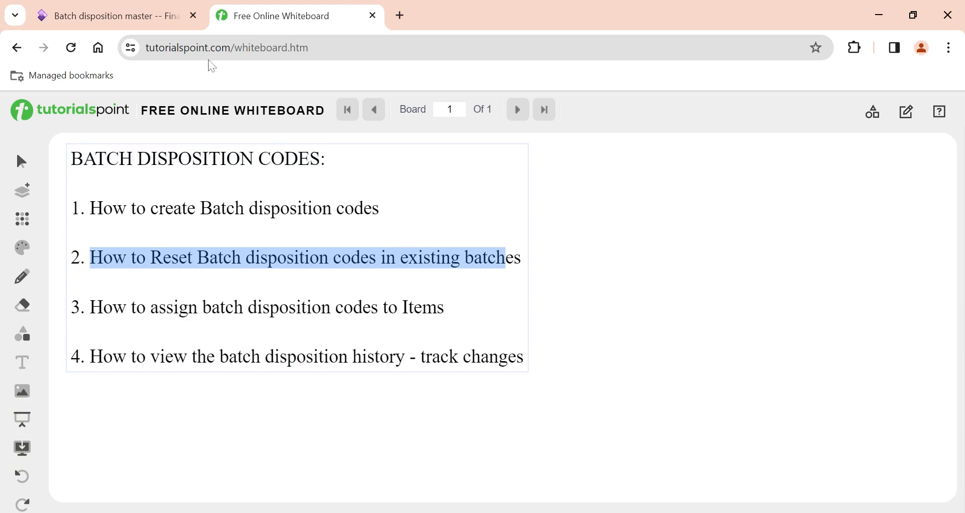
# Return to Finance and Operations and open the Batches list from the inventory setup of the Warehouse management module
pyautogui.click(145, 21)
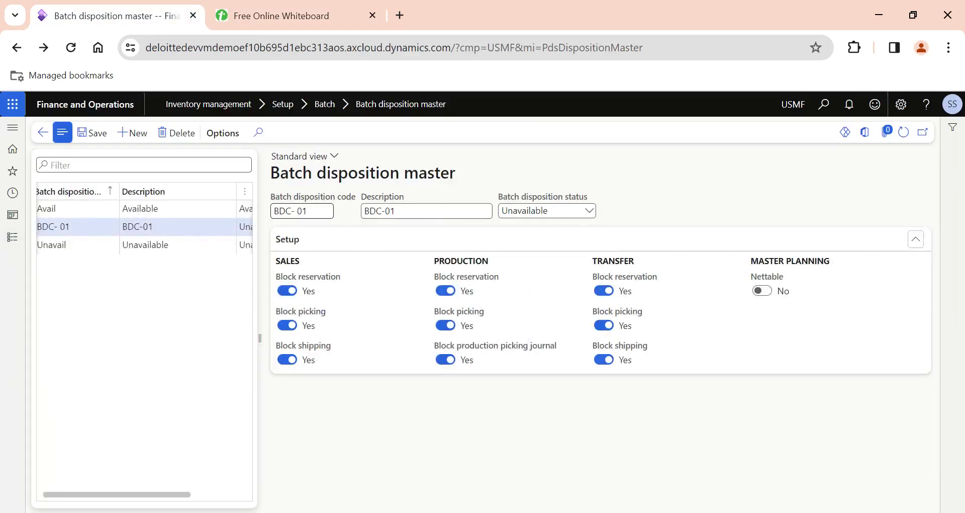
pyautogui.click(12, 237)
pyautogui.scroll(-1, 64, 439)
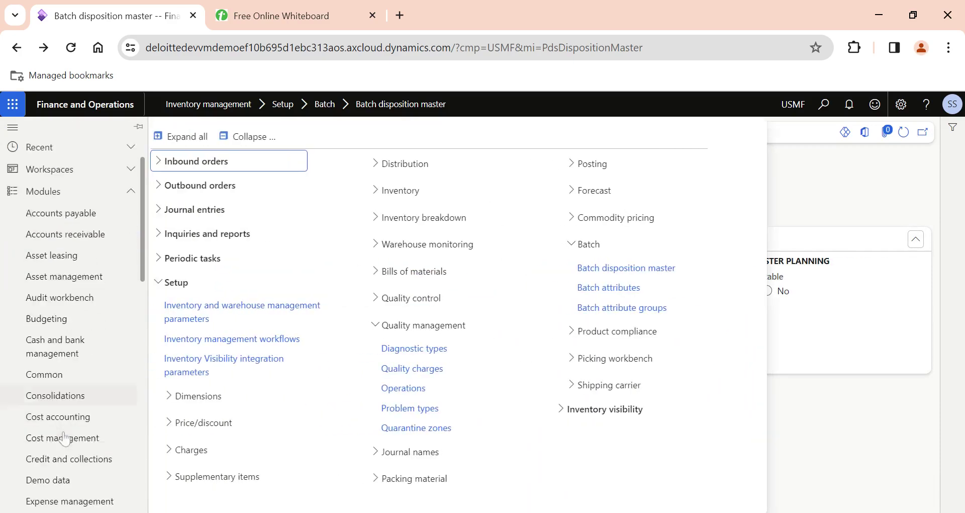
pyautogui.scroll(-8, 64, 438)
pyautogui.click(67, 504)
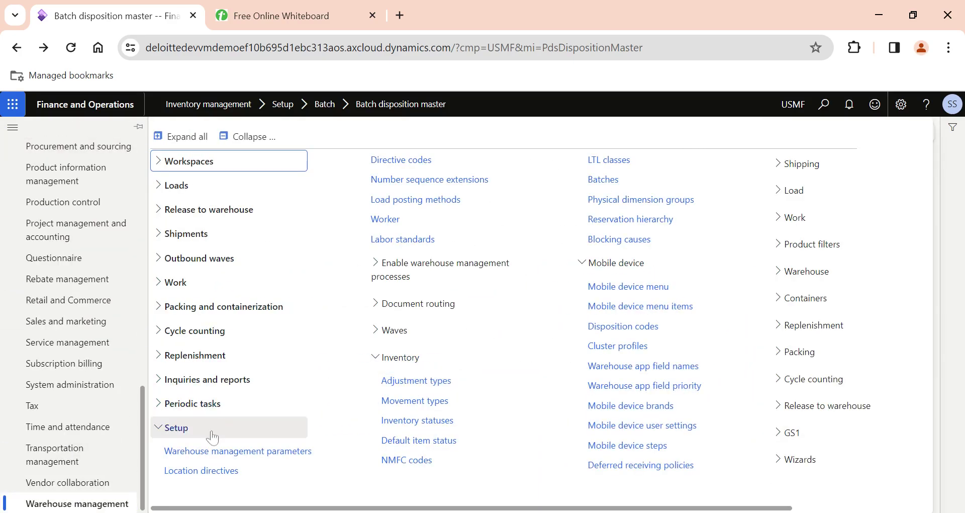
pyautogui.hscroll(3, 486, 339)
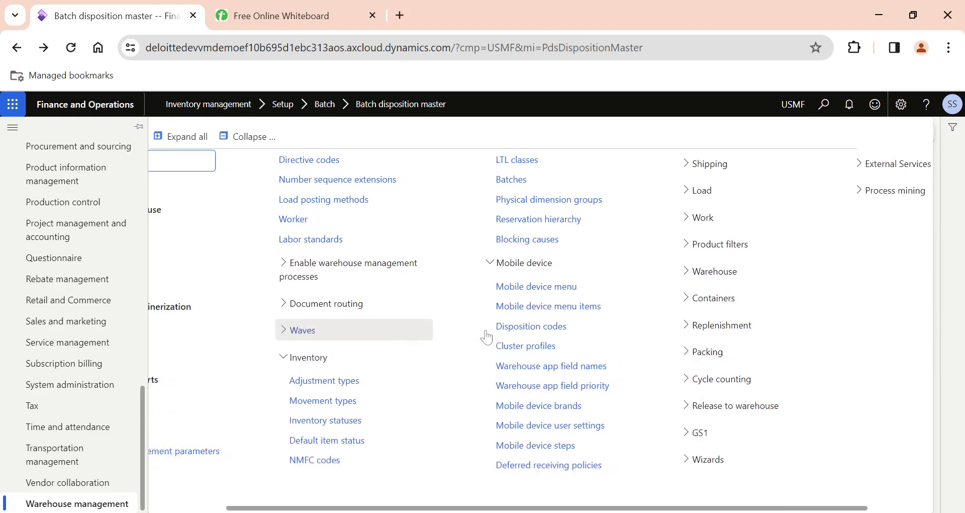
pyautogui.hscroll(1, 486, 338)
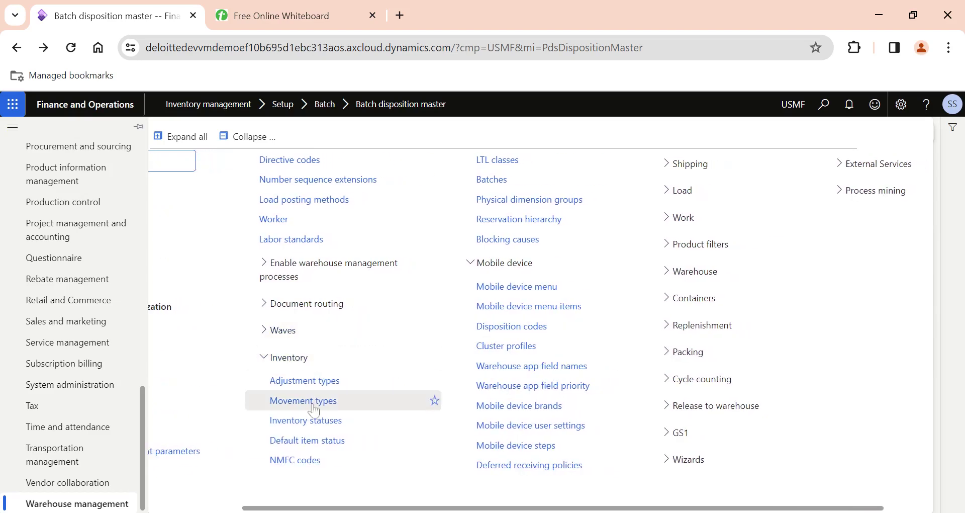
pyautogui.click(478, 182)
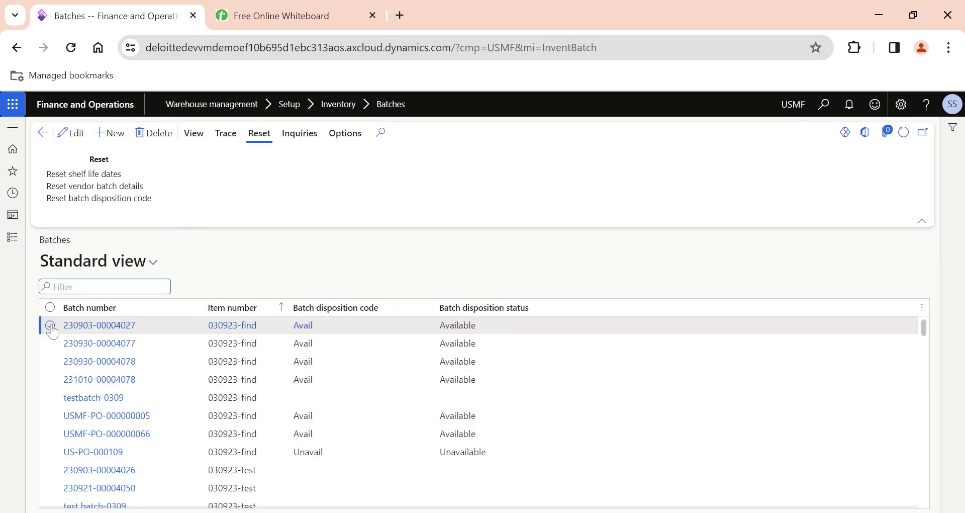
# Select the seven batches of item 030923-find that have a batch disposition code, leaving out testbatch-0309
pyautogui.scroll(-3, 134, 342)
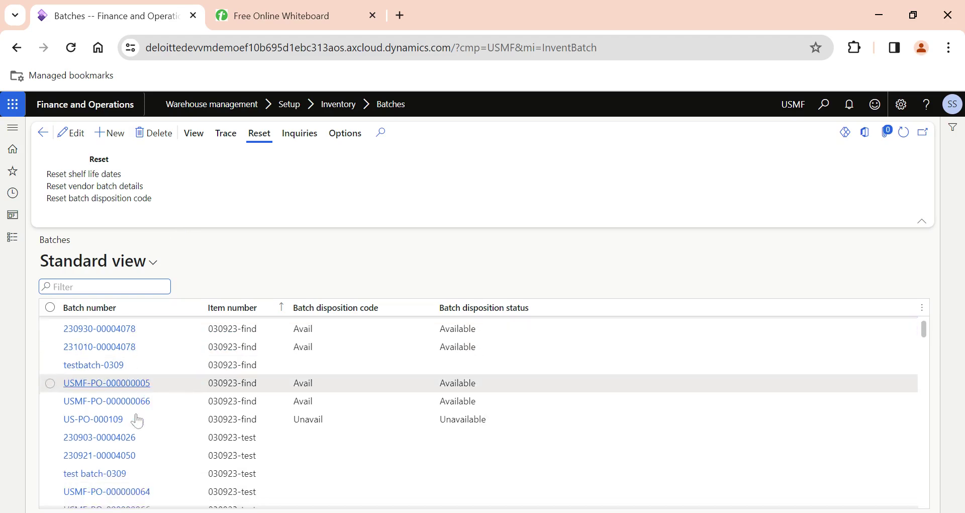
pyautogui.scroll(-5, 133, 417)
pyautogui.scroll(10, 134, 418)
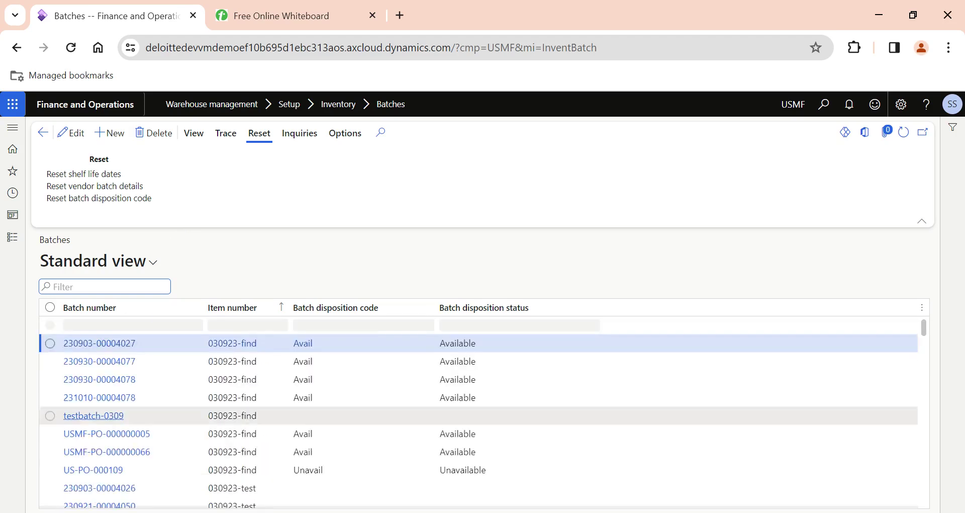
pyautogui.click(50, 325)
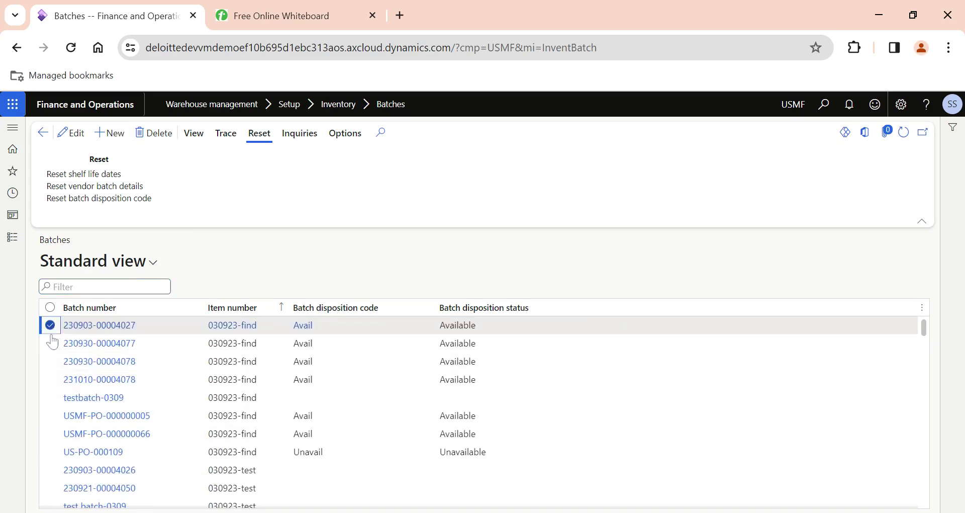
pyautogui.click(49, 343)
pyautogui.click(50, 361)
pyautogui.click(50, 379)
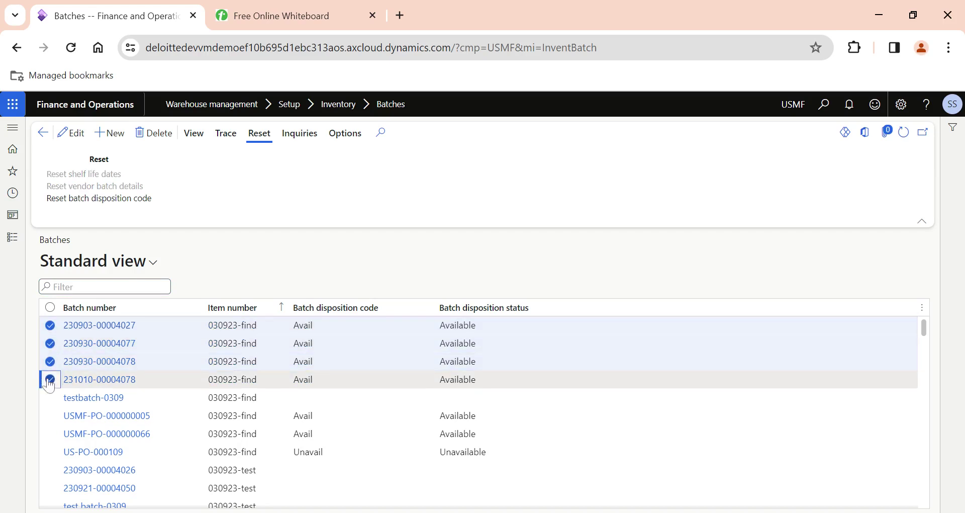
pyautogui.click(49, 416)
pyautogui.click(50, 433)
pyautogui.click(50, 451)
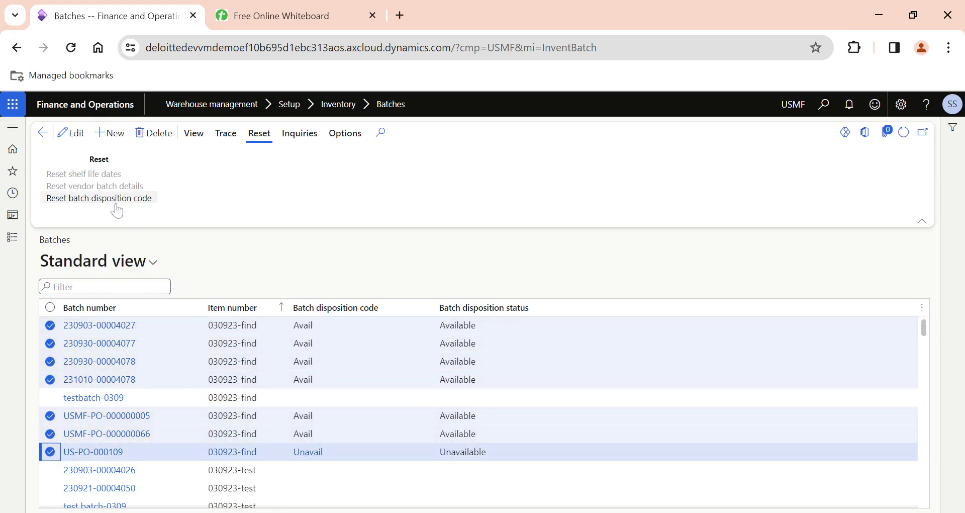
# Reset the batch disposition code of the selected batches to BDC- 01
pyautogui.click(84, 201)
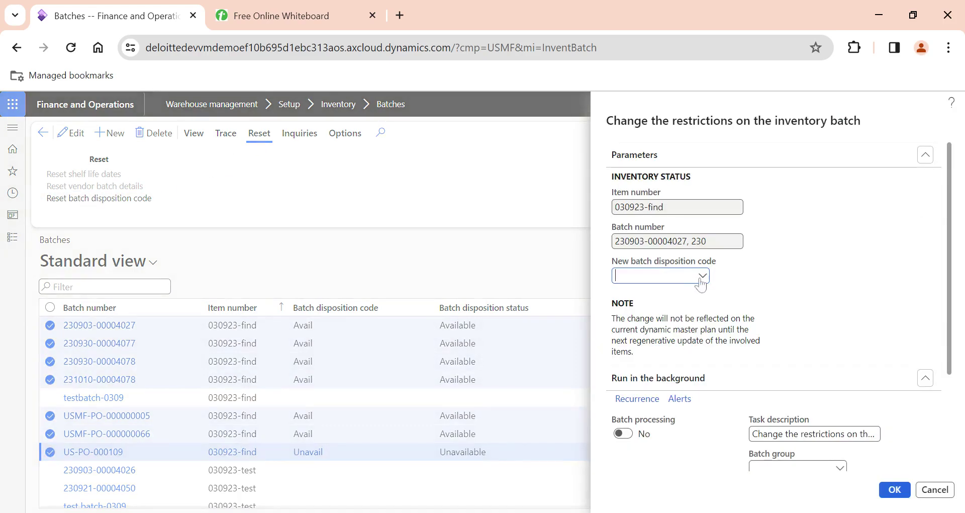
pyautogui.click(701, 275)
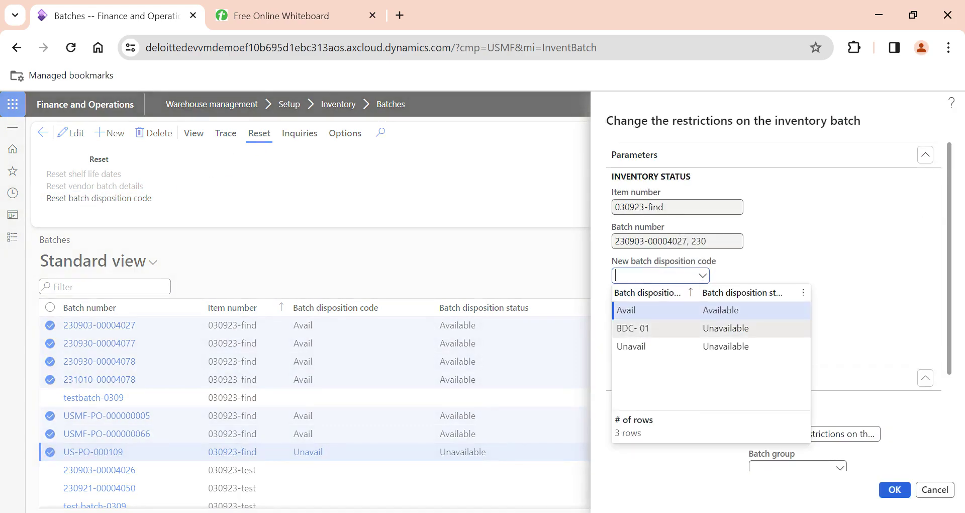
pyautogui.click(714, 332)
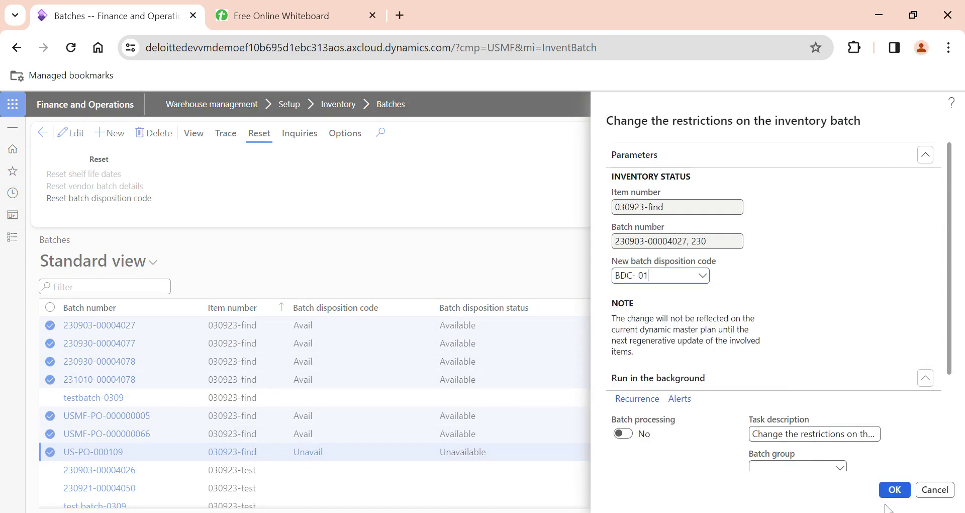
pyautogui.click(895, 489)
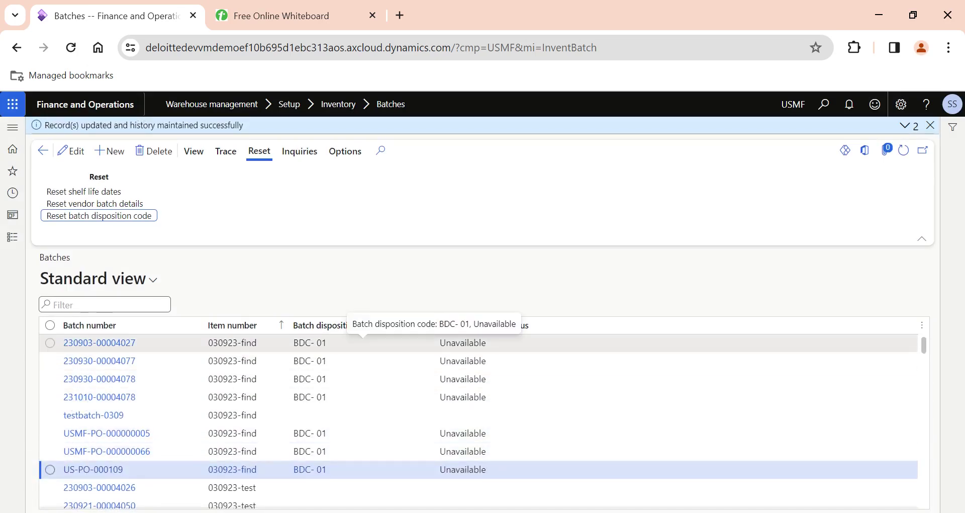
pyautogui.click(317, 342)
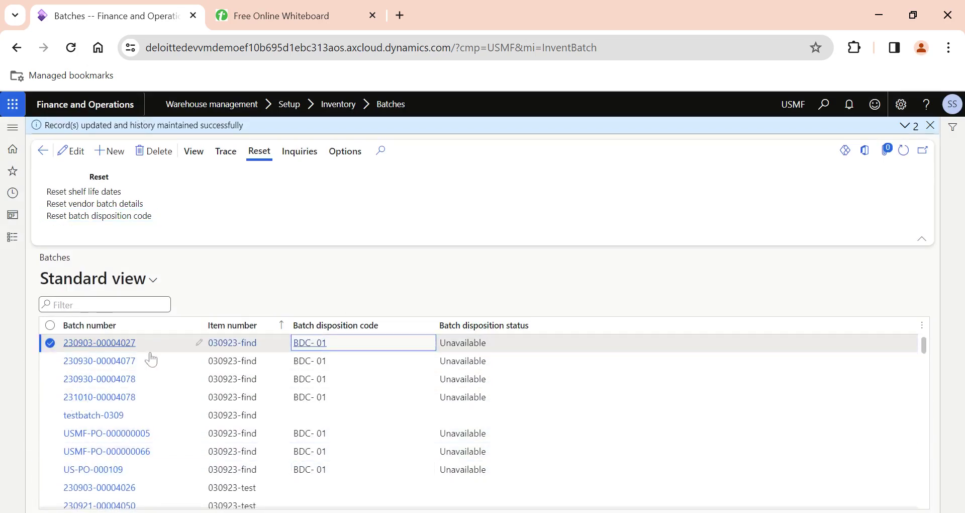
pyautogui.click(318, 350)
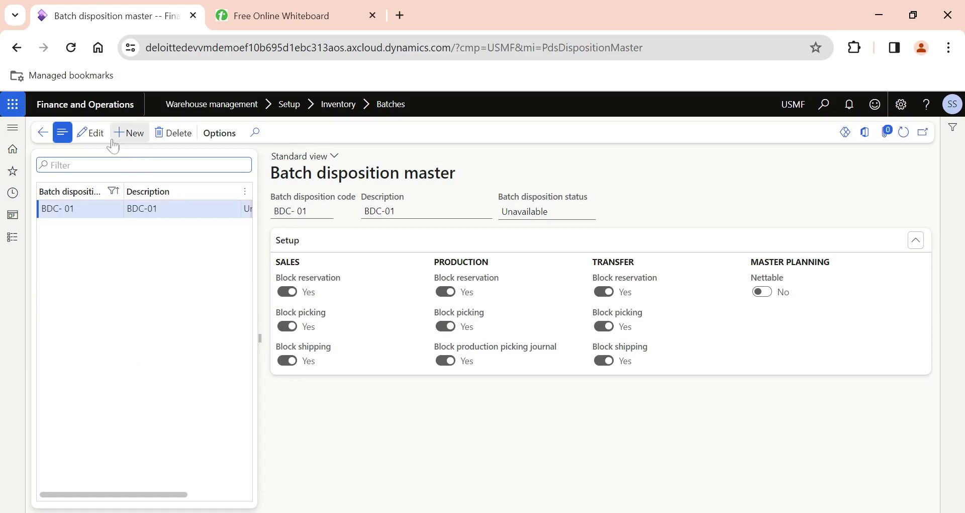
pyautogui.click(90, 132)
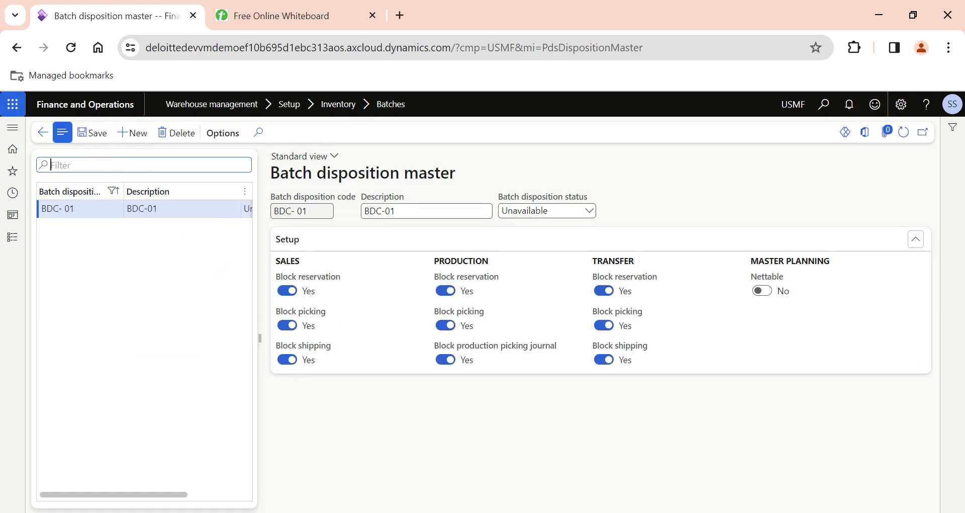
# Try turning off Block reservation, Block picking and Block production picking journal for Production, and turn them back on
pyautogui.click(445, 325)
pyautogui.click(445, 291)
pyautogui.click(446, 291)
pyautogui.click(445, 326)
pyautogui.click(446, 359)
pyautogui.click(446, 359)
# Turn off Block reservation, Block picking and Block shipping for both Sales and Transfer in BDC- 01, and save the record
pyautogui.click(287, 291)
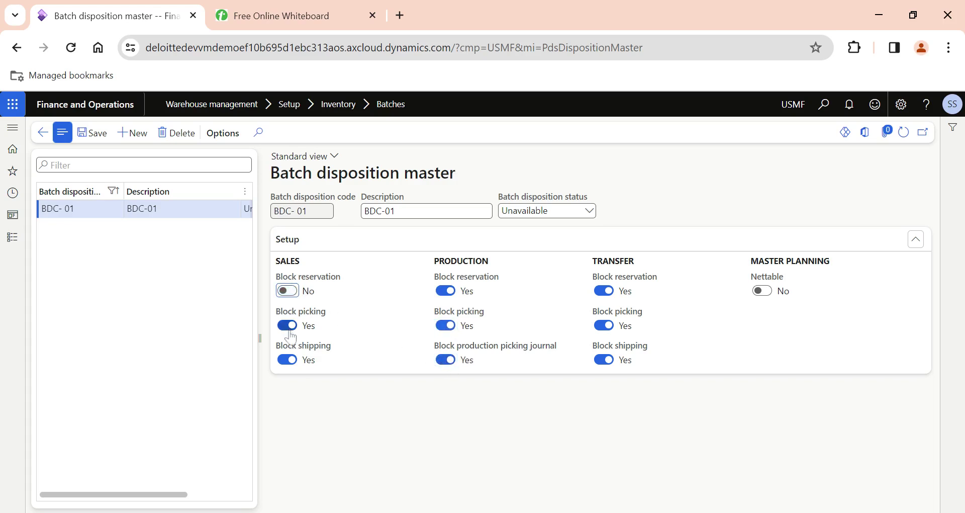
pyautogui.click(288, 326)
pyautogui.click(288, 359)
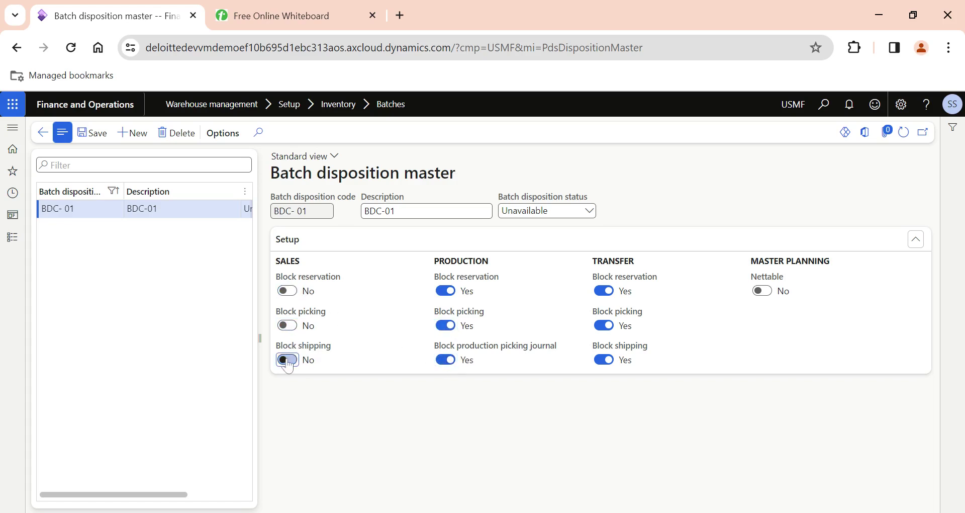
pyautogui.click(604, 290)
pyautogui.click(603, 326)
pyautogui.click(606, 358)
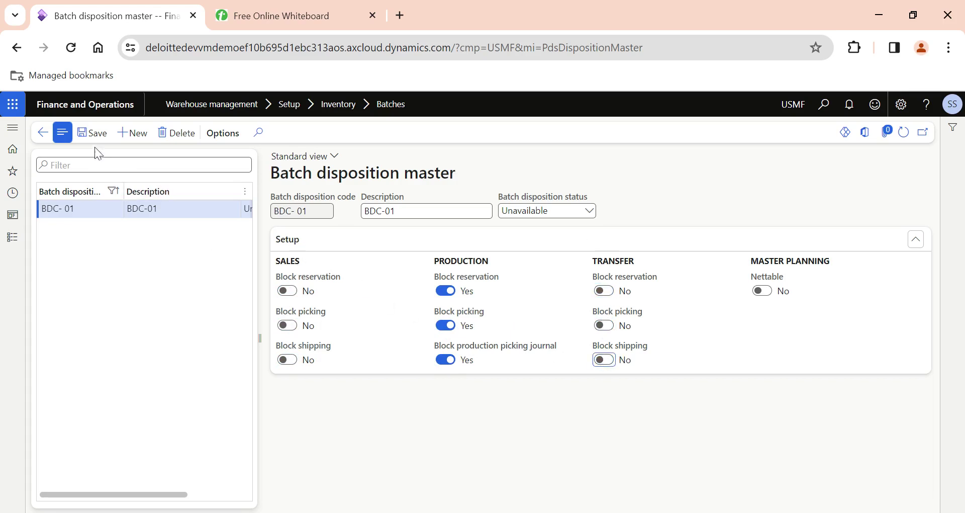
pyautogui.click(91, 134)
pyautogui.moveTo(295, 286)
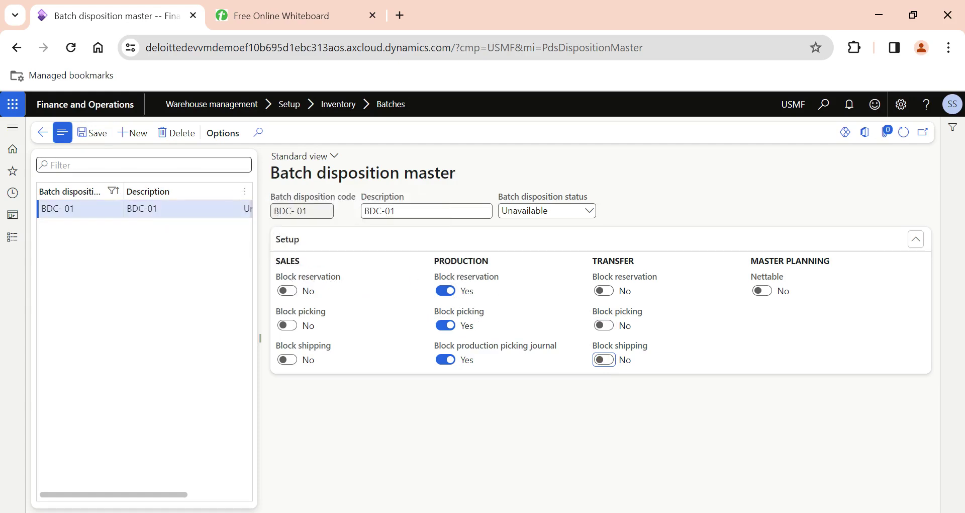
# Return to the Batches list to check the reset batches, and review the whiteboard topic on assigning batch disposition codes to items
pyautogui.click(48, 134)
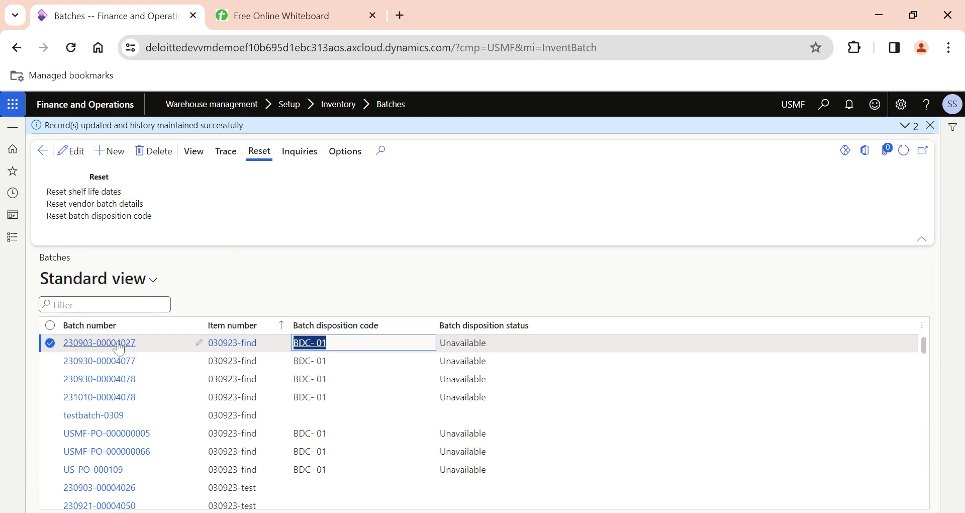
pyautogui.click(144, 347)
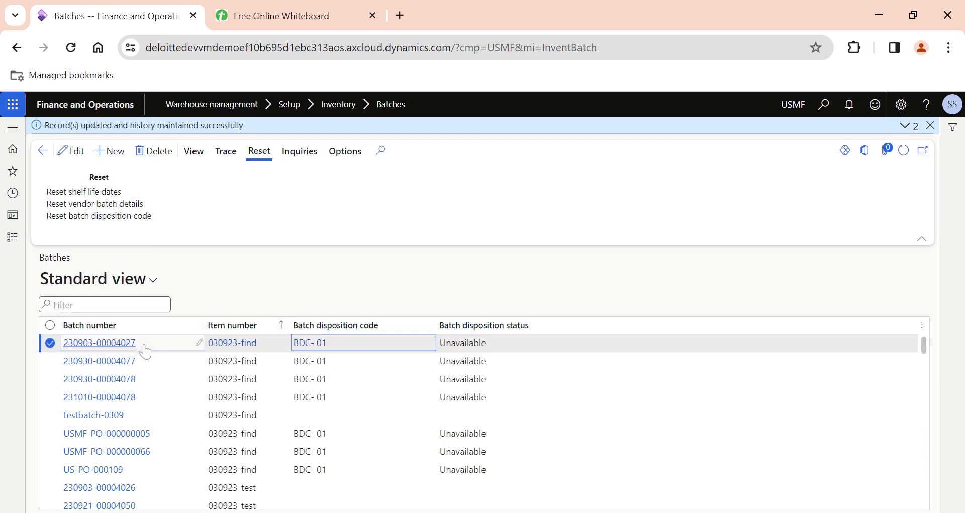
pyautogui.click(143, 384)
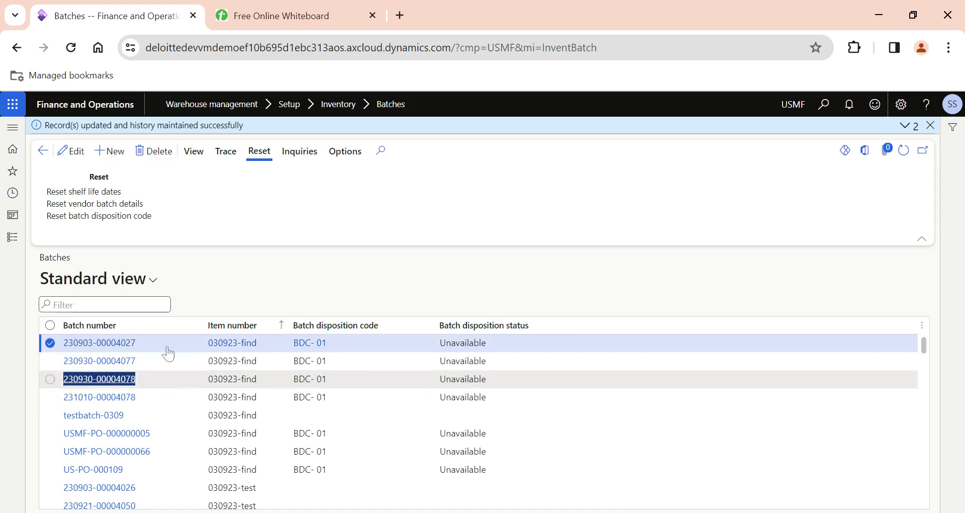
pyautogui.click(280, 18)
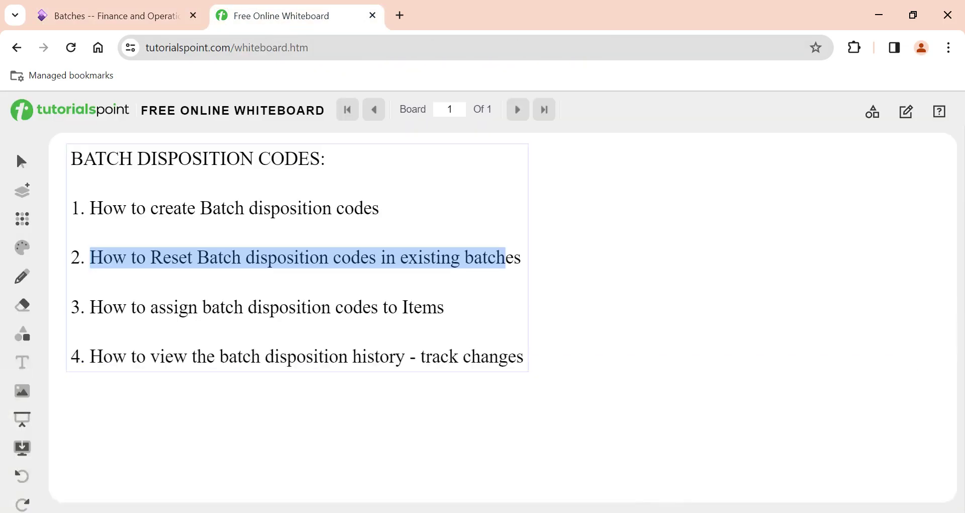
pyautogui.moveTo(103, 306); pyautogui.dragTo(422, 306)
# Open the released product details of item 030923-find from the Batches list and go to its FIFO item model group
pyautogui.click(115, 16)
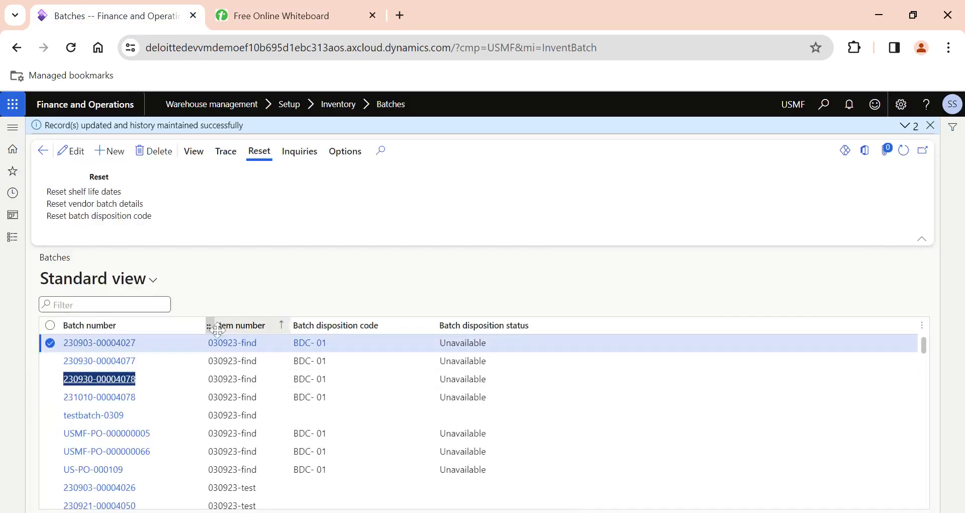
pyautogui.moveTo(232, 353)
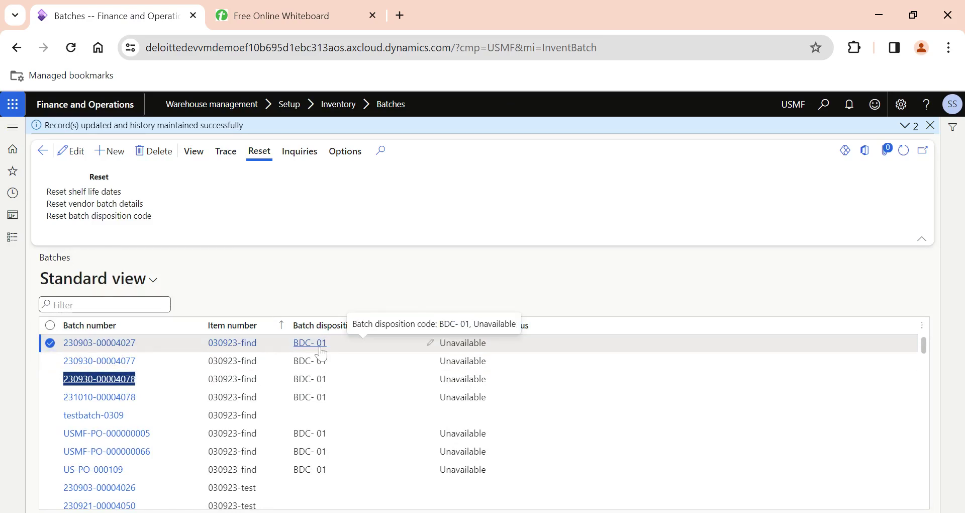
pyautogui.click(235, 346)
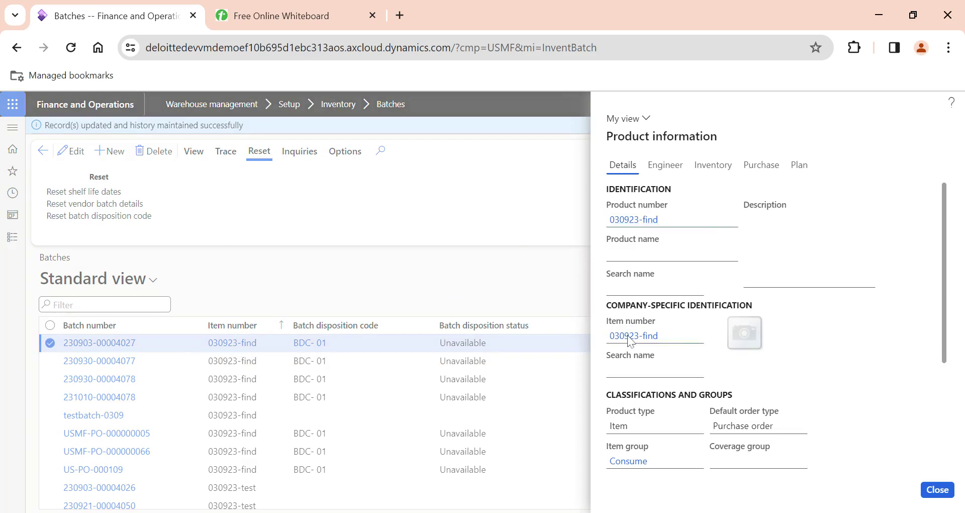
pyautogui.click(631, 342)
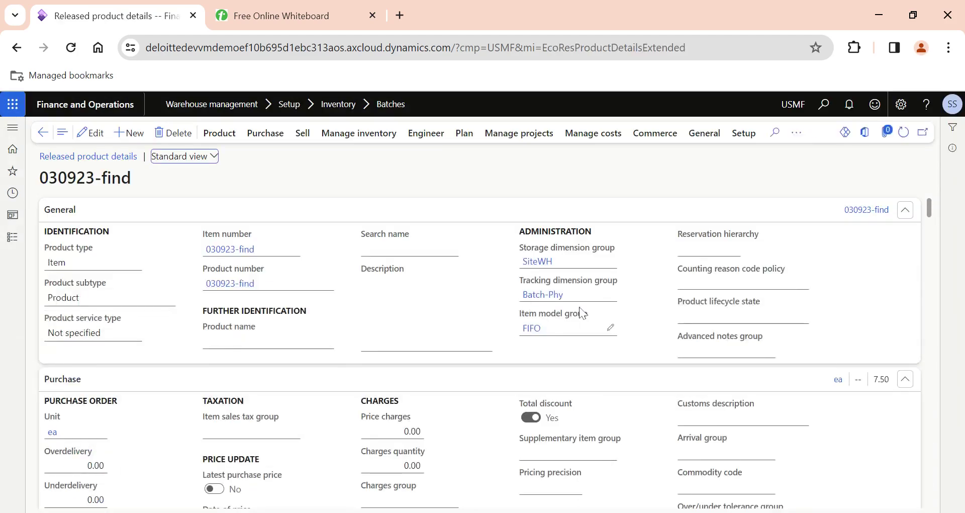
pyautogui.click(540, 336)
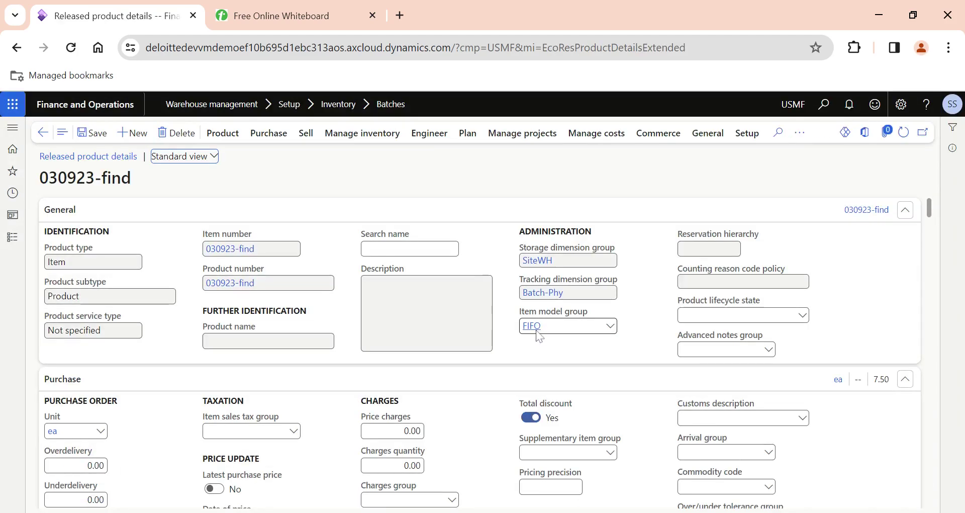
pyautogui.click(533, 325)
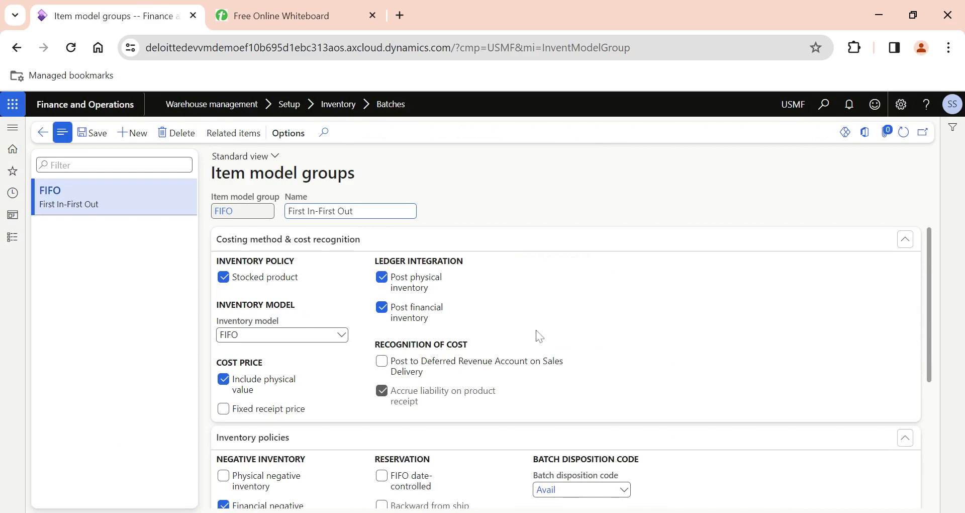
# Set the FIFO item model group's batch disposition code to BDC- 01 and return to the released product details
pyautogui.scroll(-4, 594, 400)
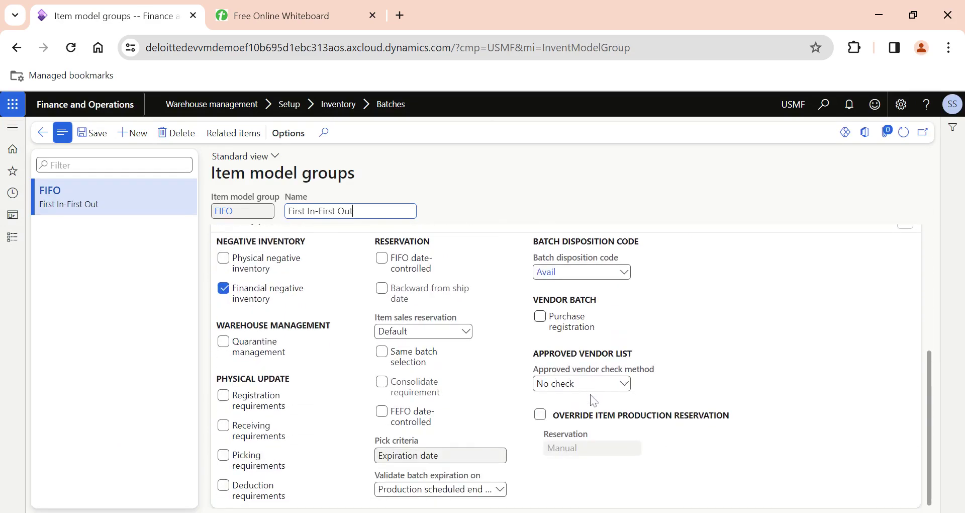
pyautogui.scroll(1, 537, 262)
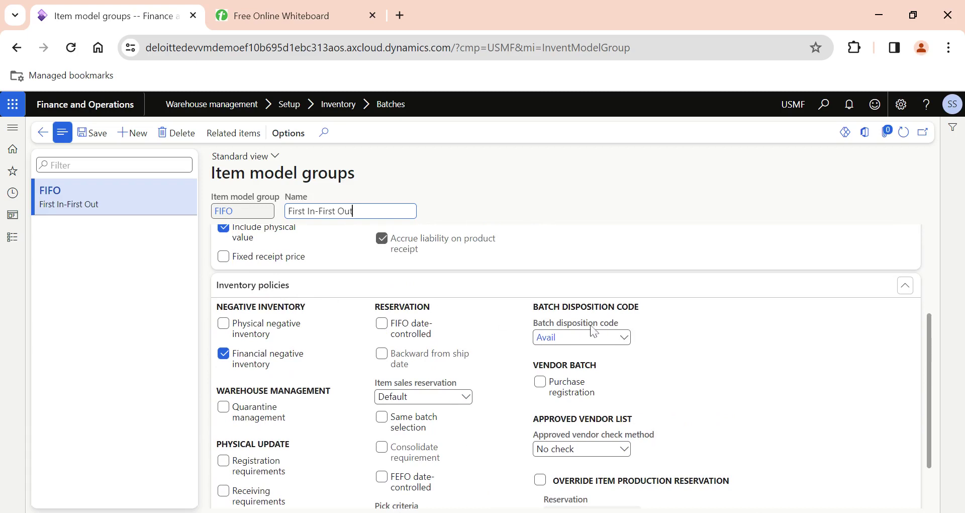
pyautogui.click(624, 336)
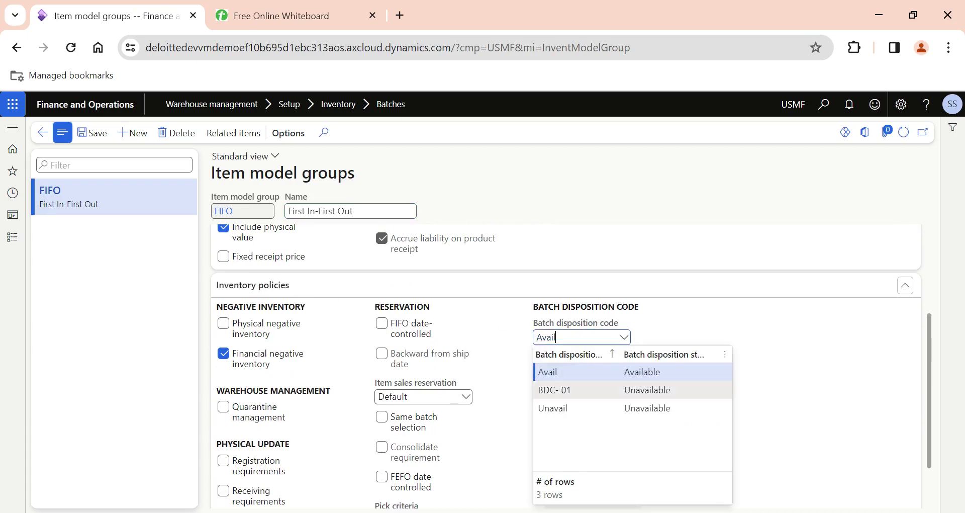
pyautogui.click(554, 389)
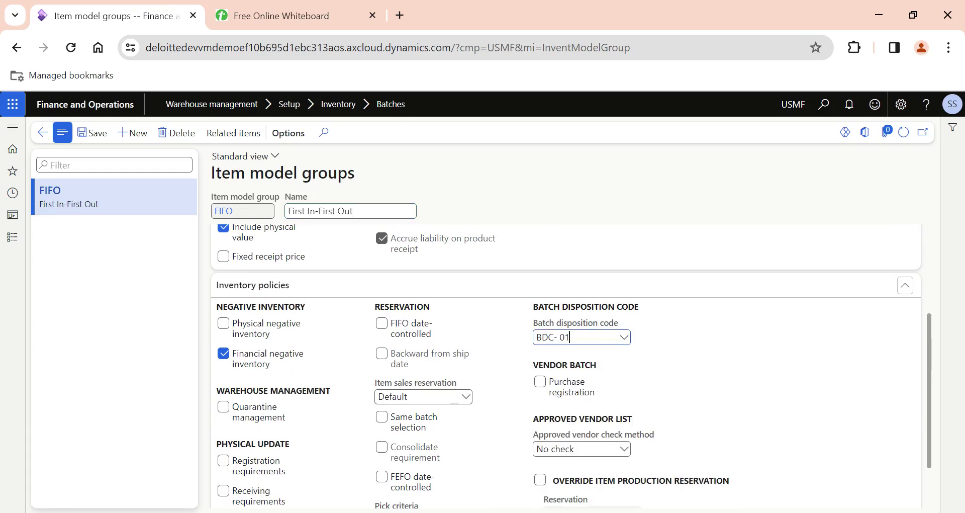
pyautogui.click(41, 137)
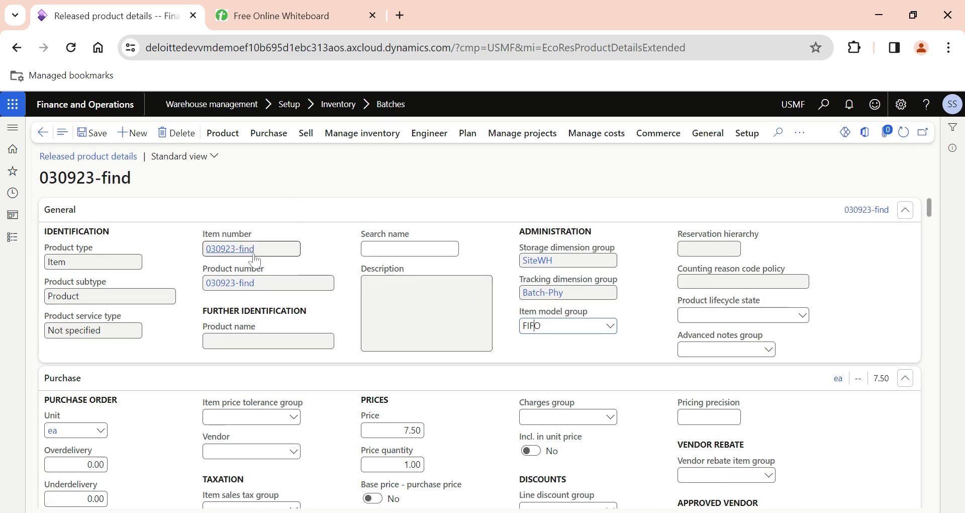
# Reopen the details of the product's FIFO item model group, check its batch disposition code, and go back to the product
pyautogui.click(611, 326)
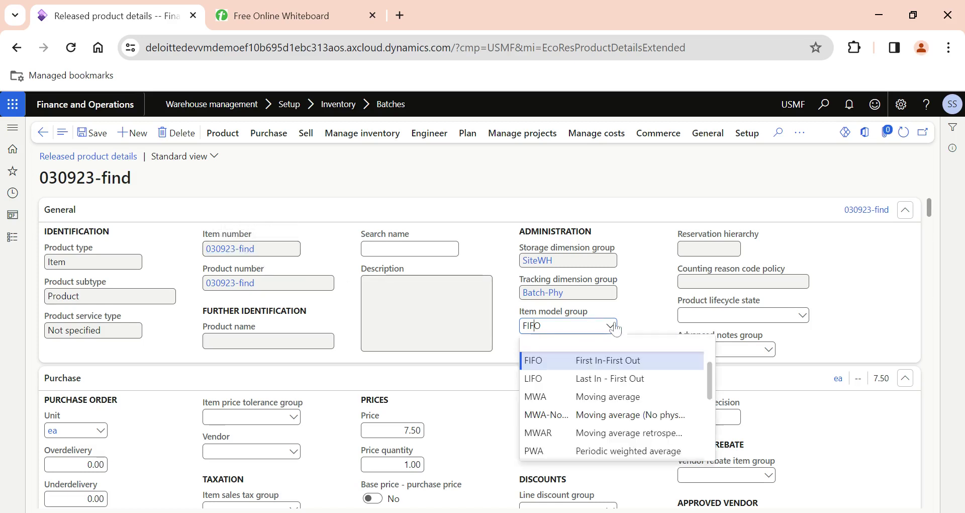
pyautogui.rightClick(610, 334)
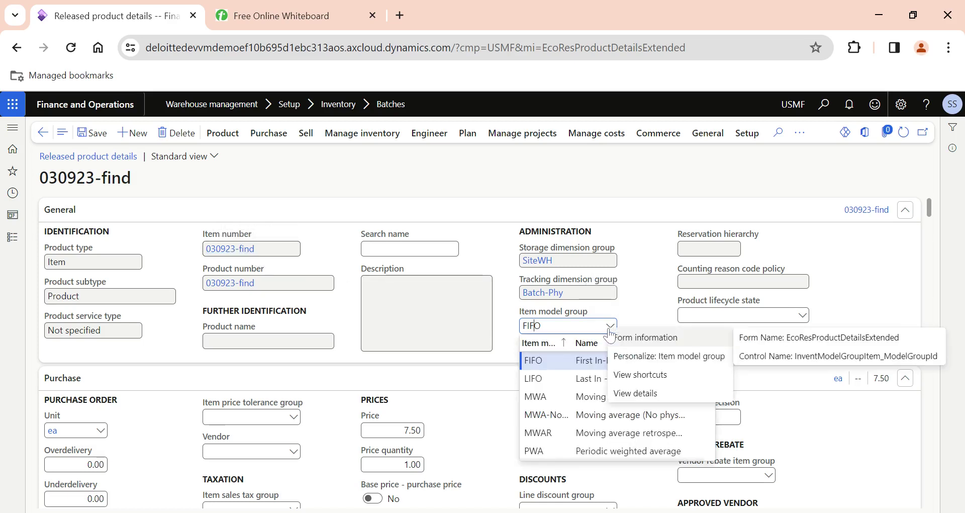
pyautogui.press('Escape')
pyautogui.rightClick(608, 338)
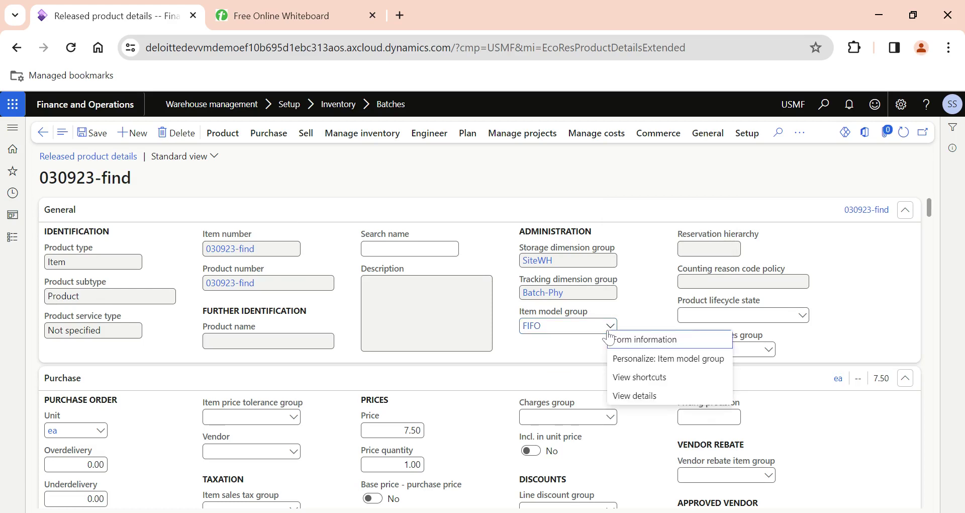
pyautogui.click(641, 395)
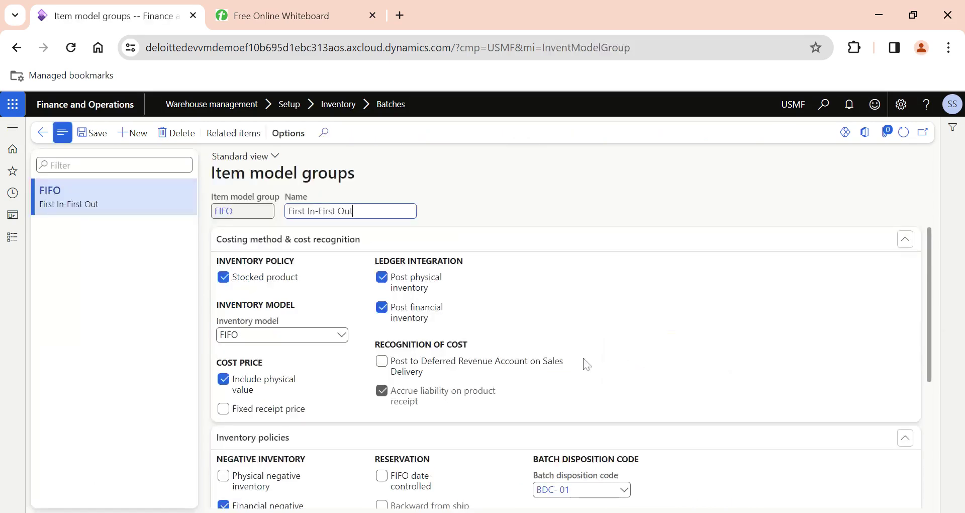
pyautogui.scroll(-3, 498, 381)
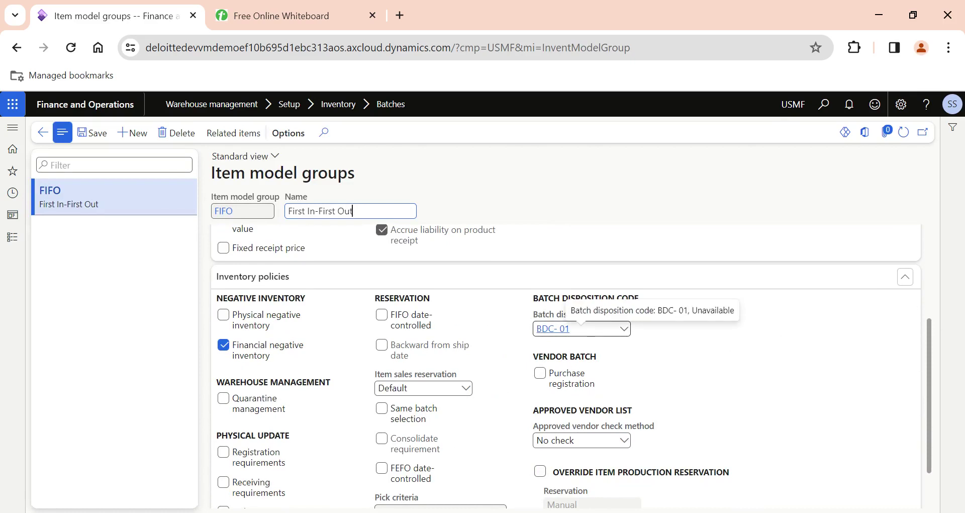
pyautogui.click(43, 133)
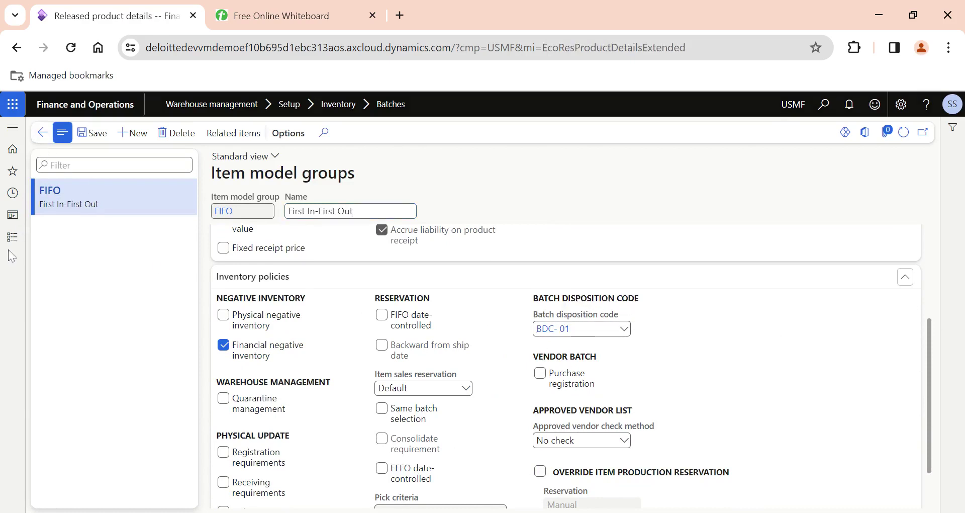
# Select the item number 030923-find and open the All purchase orders list in Accounts payable
pyautogui.click(256, 251)
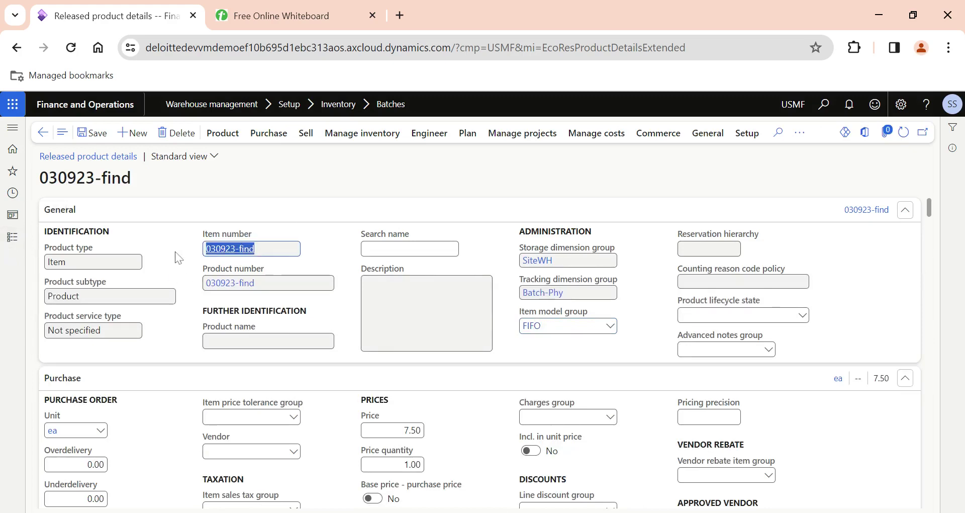
pyautogui.click(14, 242)
pyautogui.scroll(-5, 82, 327)
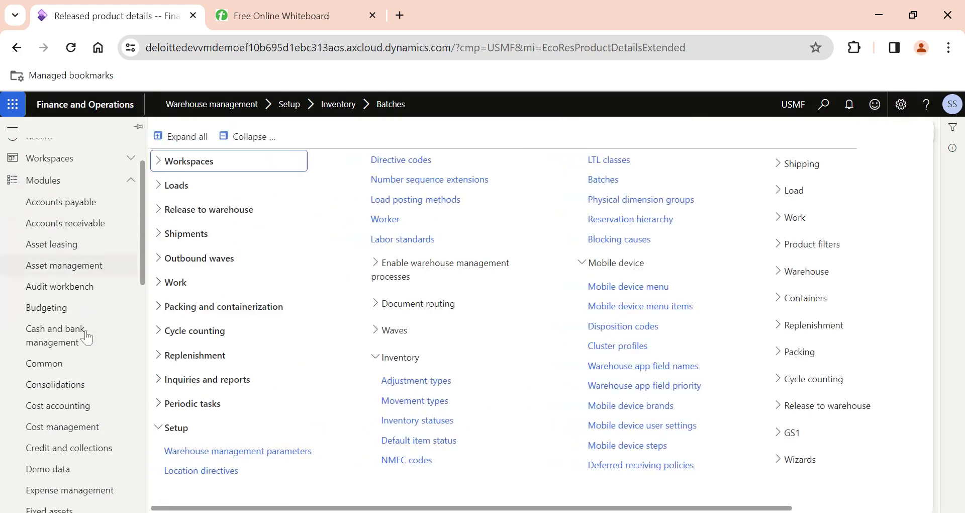
pyautogui.scroll(5, 86, 322)
pyautogui.click(74, 259)
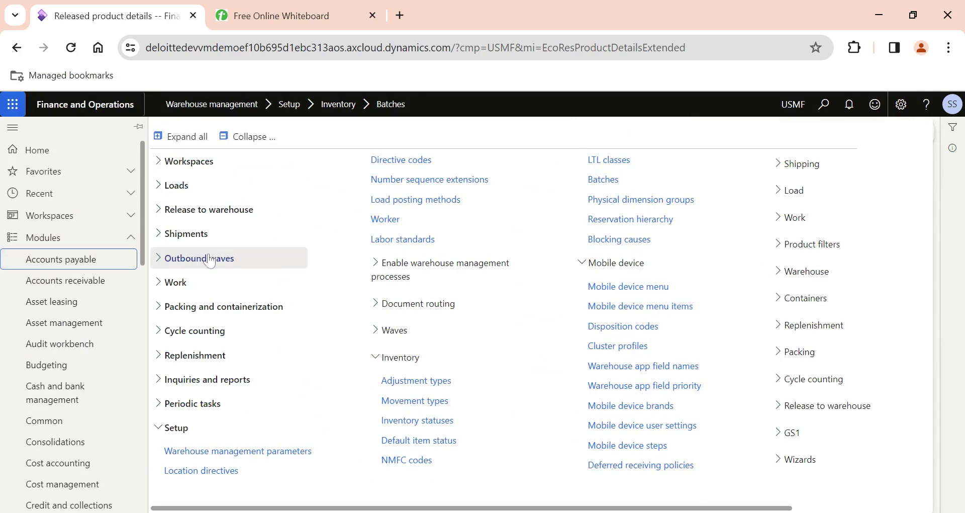
pyautogui.hotkey('alt', 'Left')
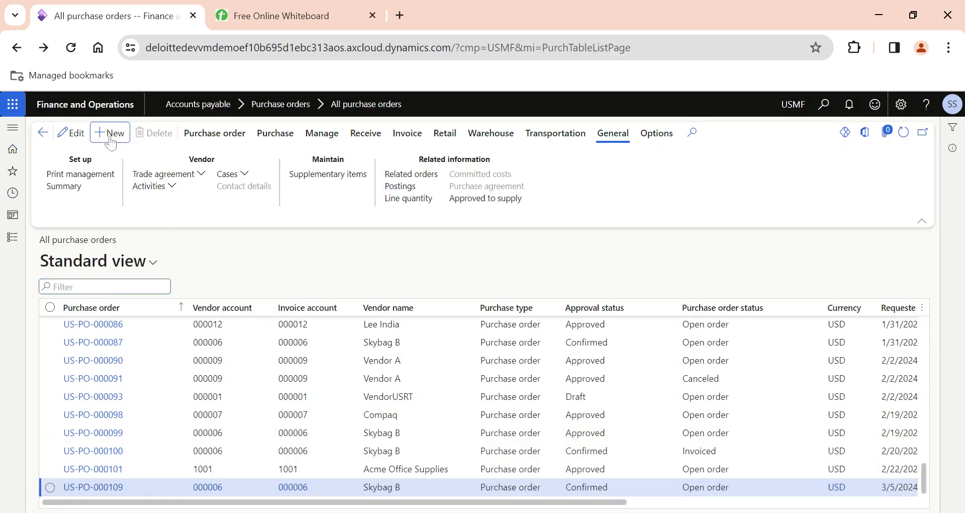
# Create a purchase order for vendor Skybag B with warehouse 24
pyautogui.click(110, 134)
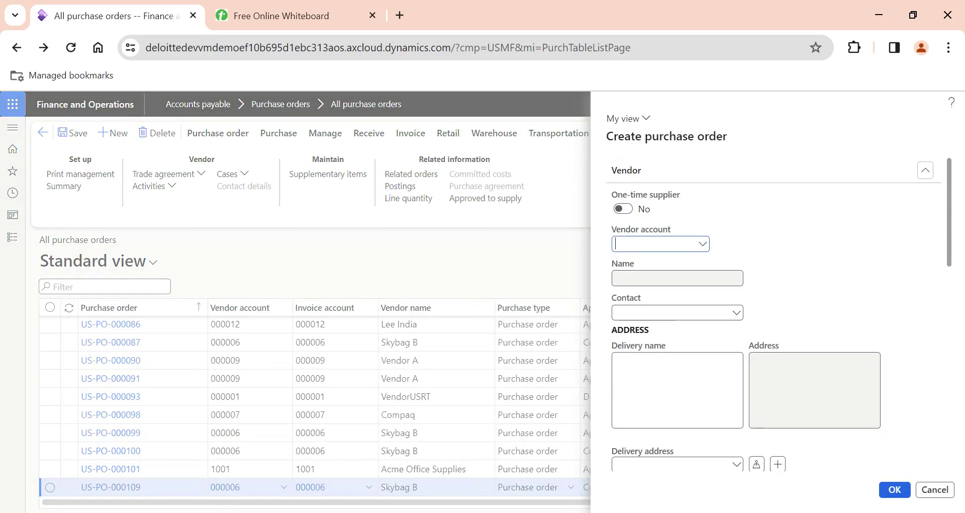
pyautogui.click(702, 245)
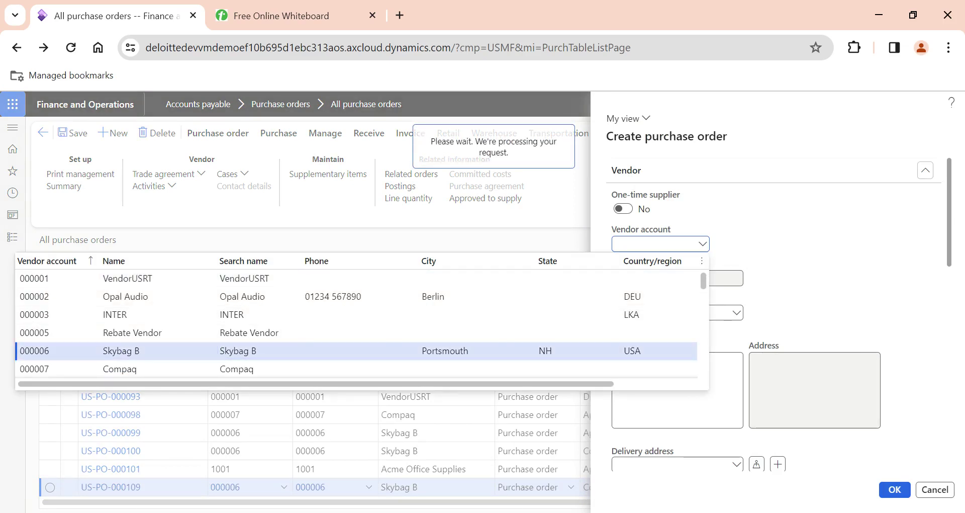
pyautogui.scroll(-10, 789, 333)
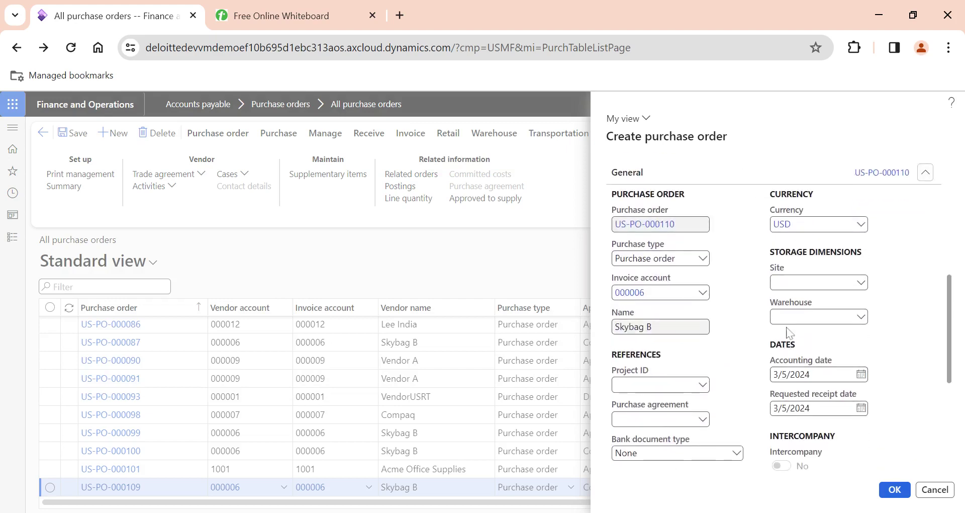
pyautogui.click(789, 317)
pyautogui.write('24')
pyautogui.press('Tab')
pyautogui.scroll(-3, 779, 312)
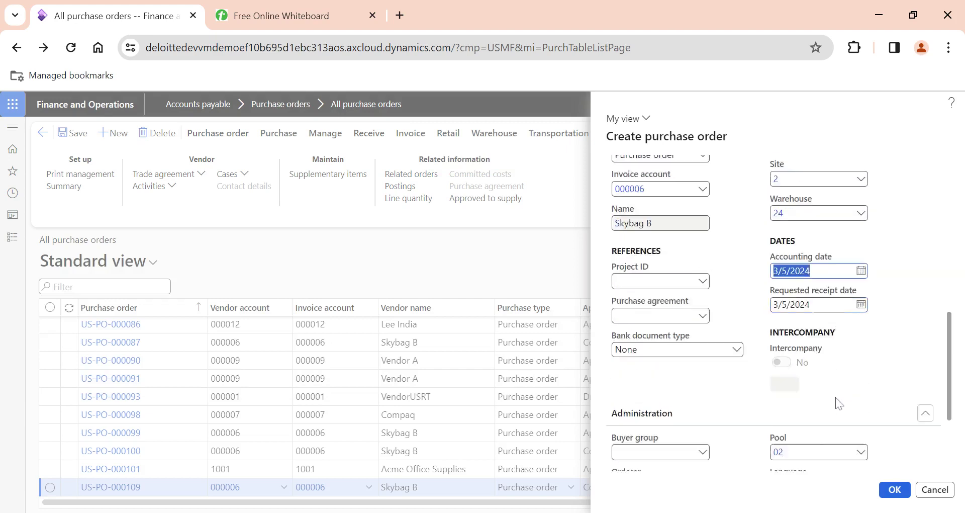
pyautogui.click(894, 489)
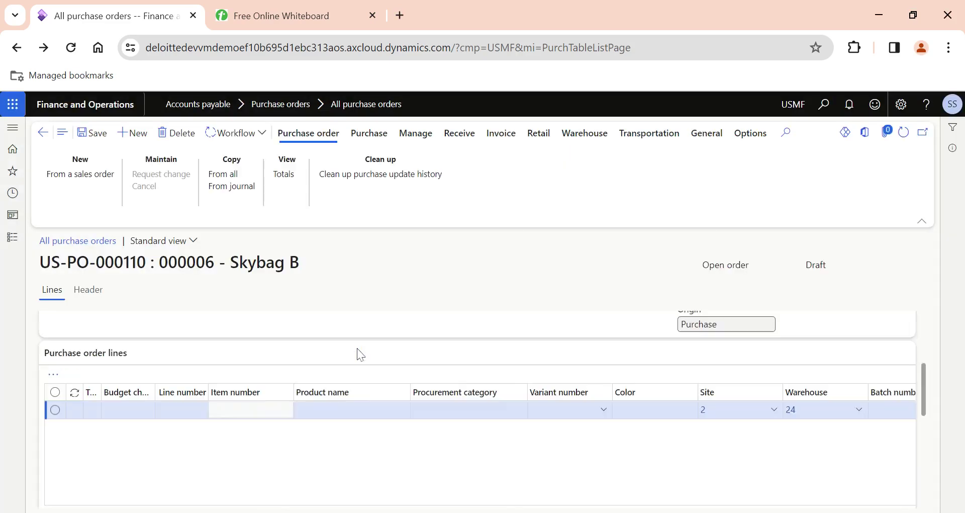
# Enter item 030923-find with a quantity of 100 on the first purchase order line
pyautogui.write('030923-find')
pyautogui.press('Tab')
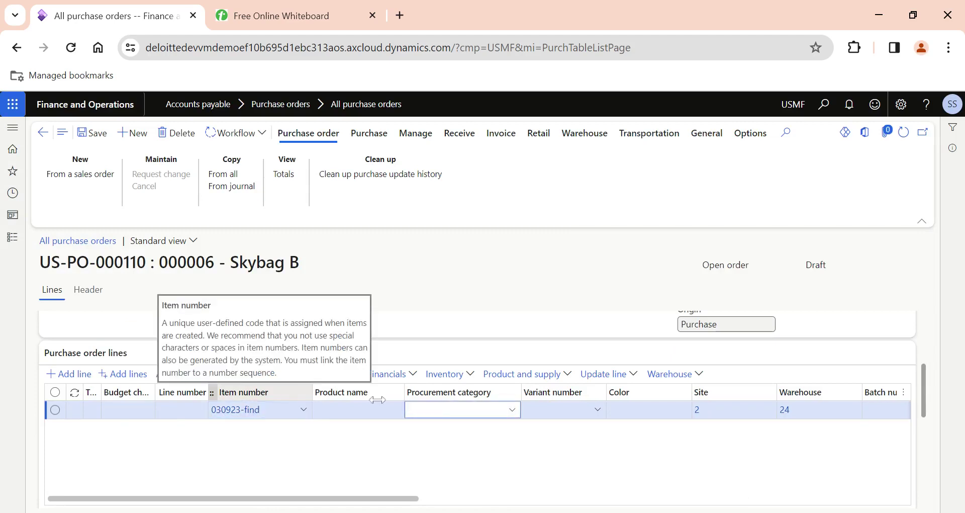
pyautogui.hscroll(8, 654, 427)
pyautogui.hscroll(3, 649, 429)
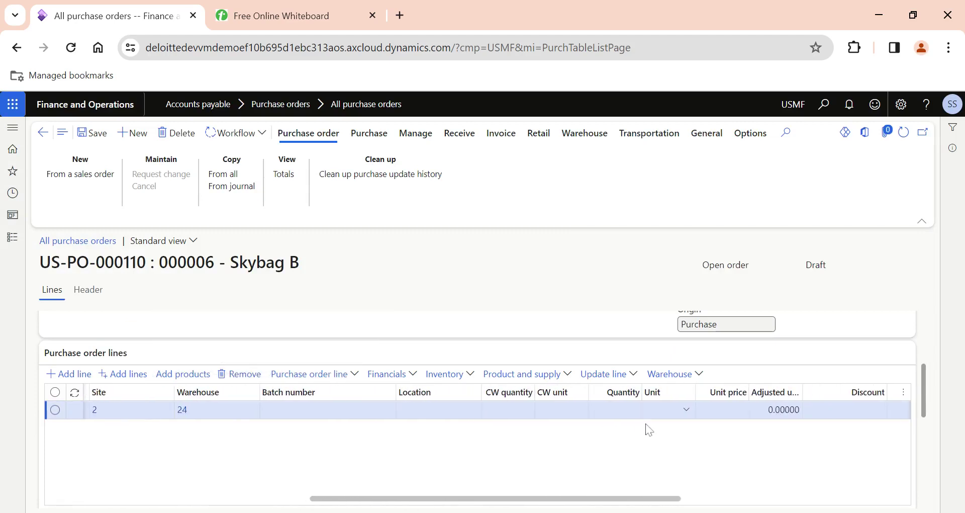
pyautogui.click(636, 411)
pyautogui.write('100')
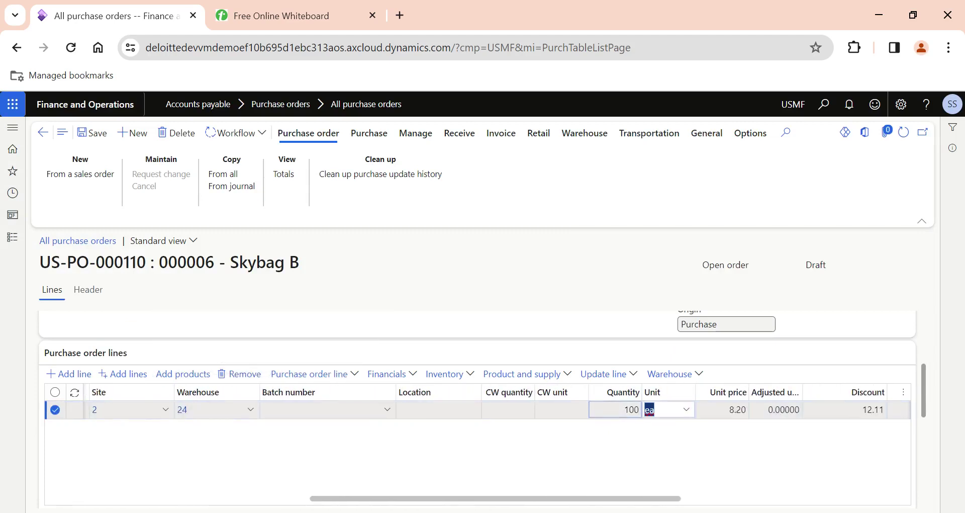
pyautogui.press('Tab')
pyautogui.hscroll(3, 667, 433)
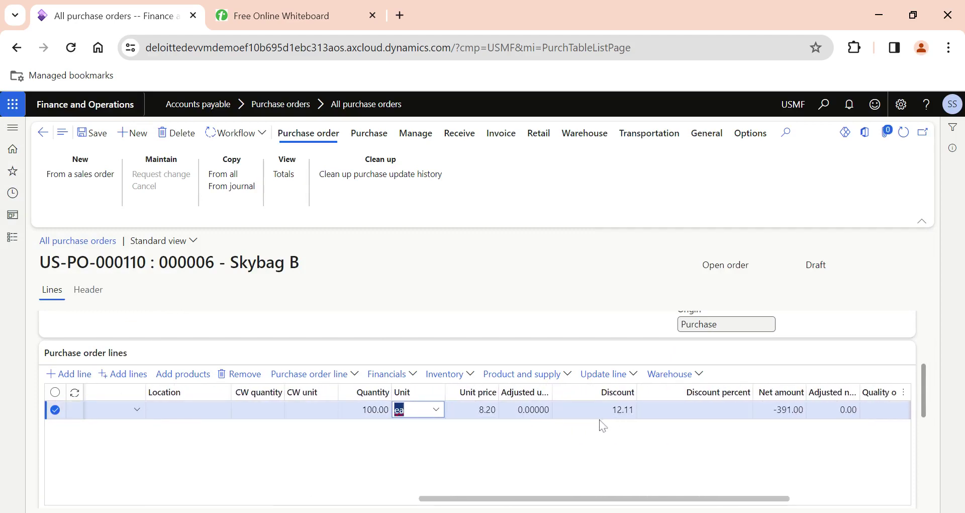
# Set the purchase order line's net amount to 391
pyautogui.click(784, 409)
pyautogui.write('391')
pyautogui.press('Tab')
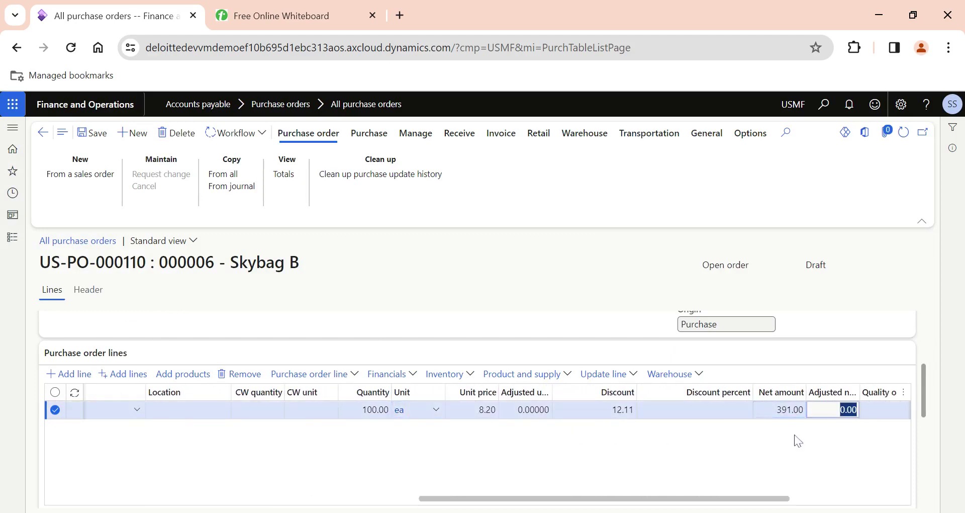
# Set the line's unit price to 1.10, accept overwriting the net amount, then save the order and return to the purchase order list
pyautogui.click(471, 409)
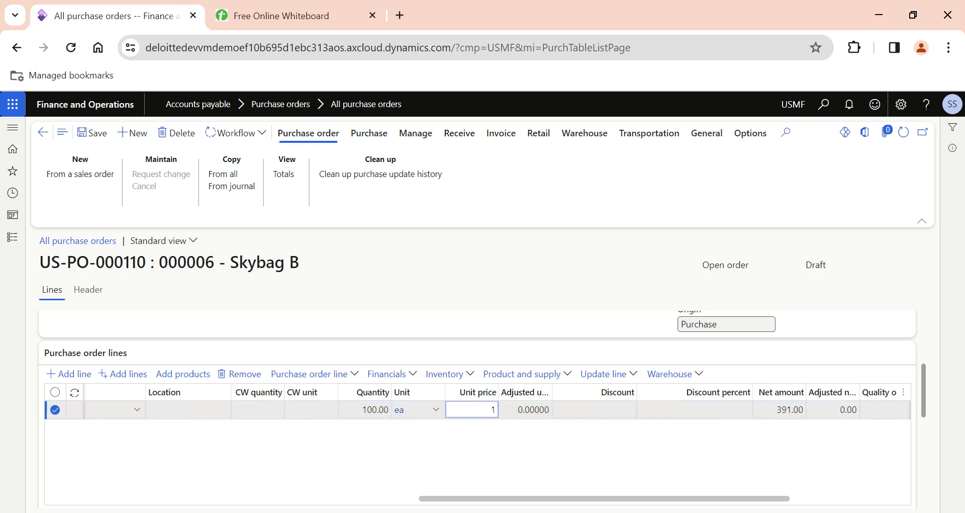
pyautogui.press('Tab')
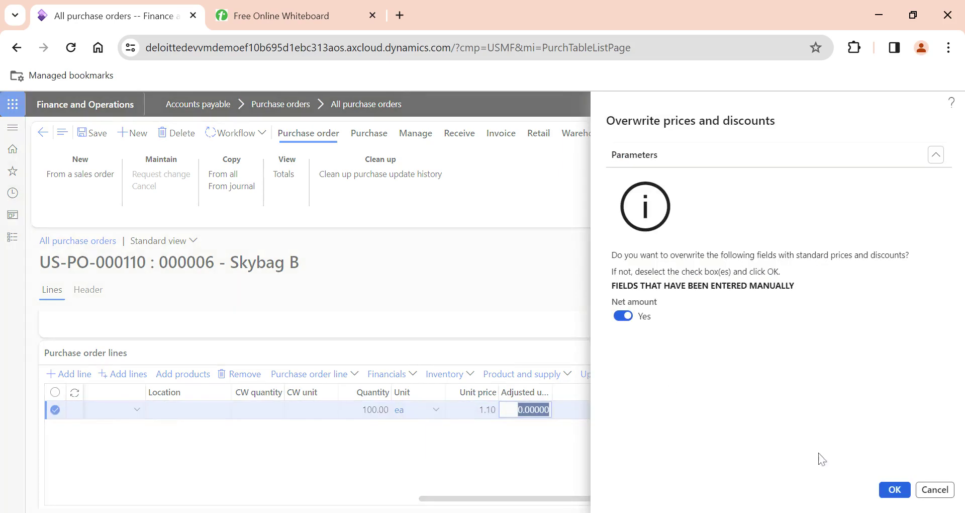
pyautogui.click(892, 490)
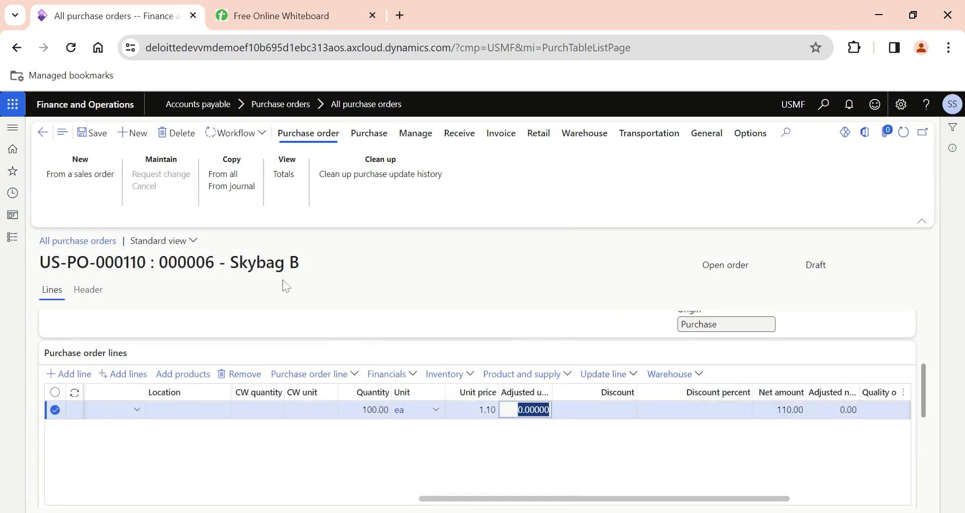
pyautogui.click(96, 134)
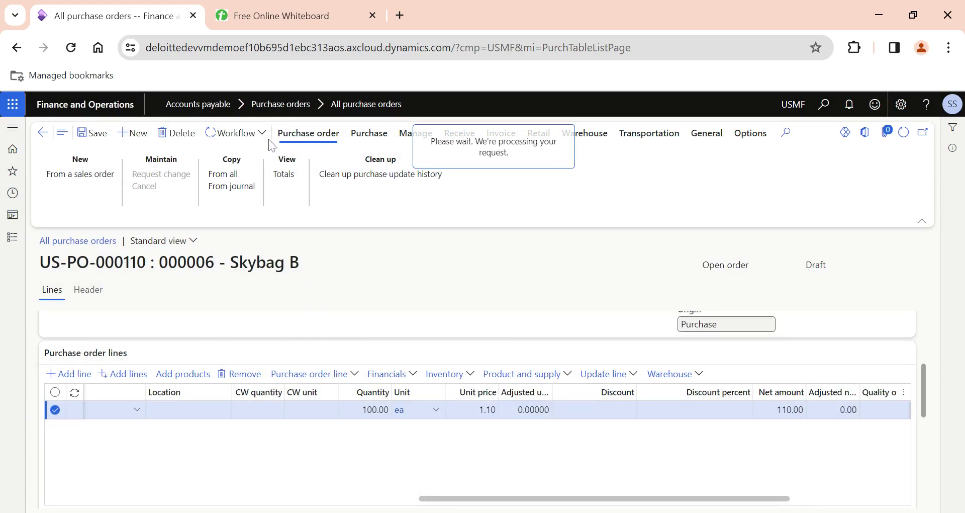
pyautogui.click(43, 134)
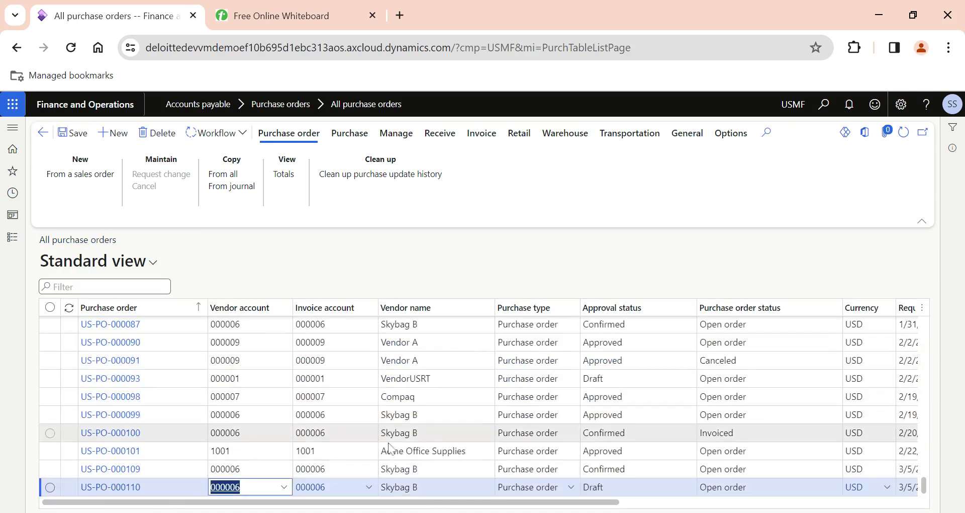
# Create a purchase order for vendor Skybag B with warehouse 24 and change management deactivated
pyautogui.click(108, 140)
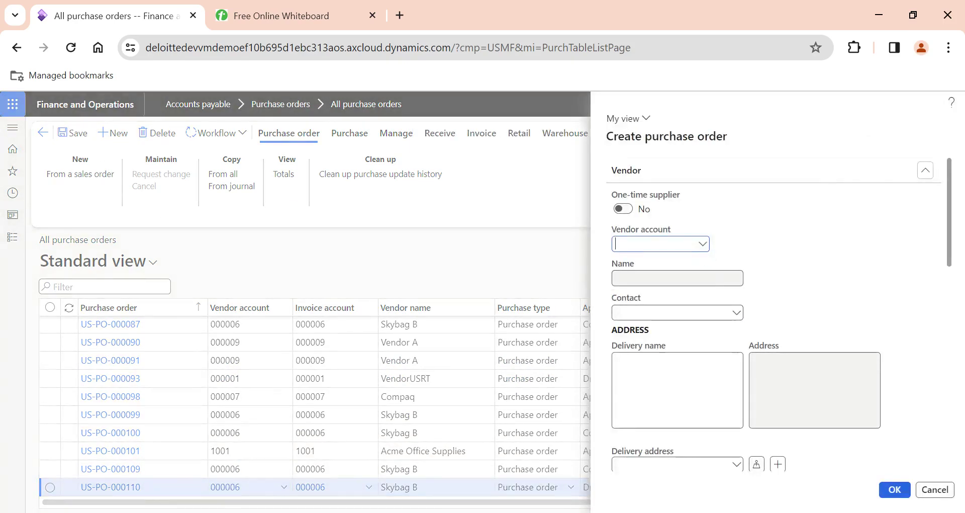
pyautogui.click(702, 243)
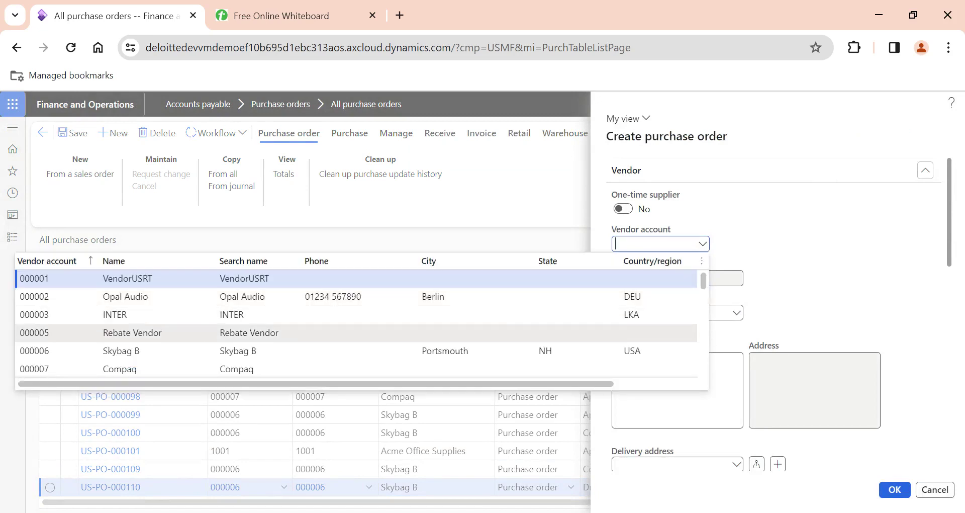
pyautogui.click(603, 350)
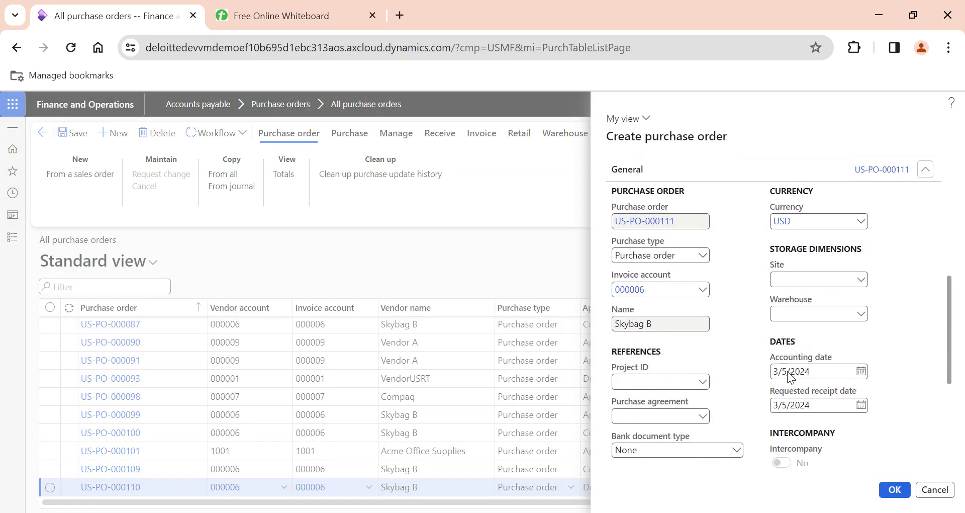
pyautogui.write('24')
pyautogui.press('Tab')
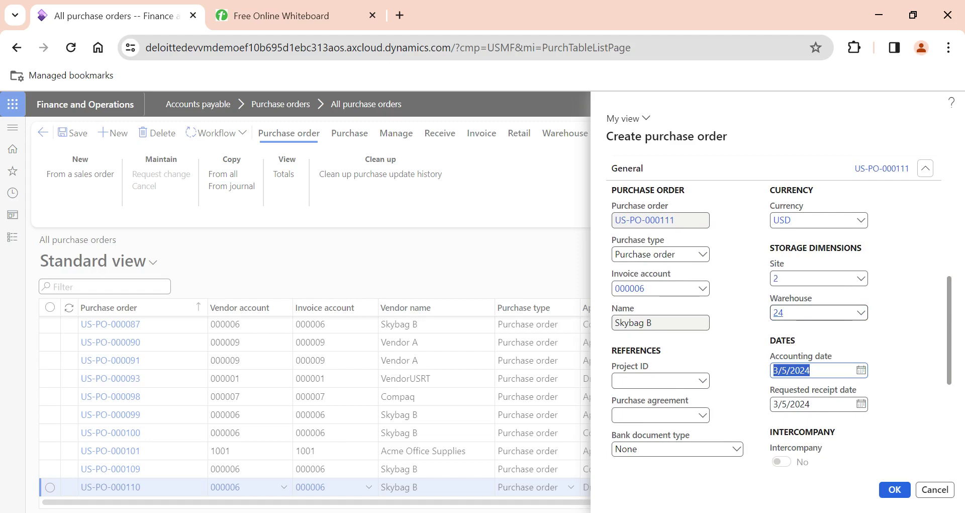
pyautogui.scroll(-5, 774, 313)
pyautogui.click(780, 390)
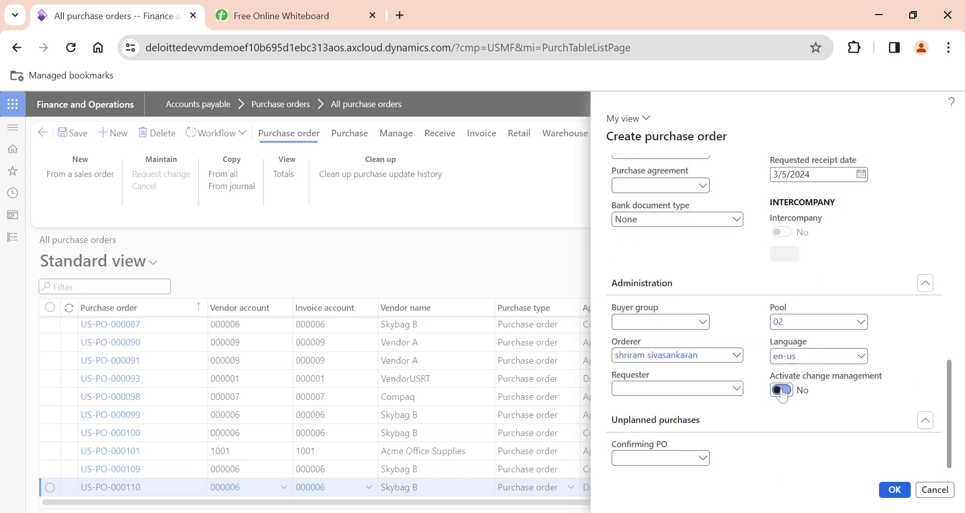
pyautogui.scroll(5, 836, 344)
pyautogui.scroll(-5, 833, 346)
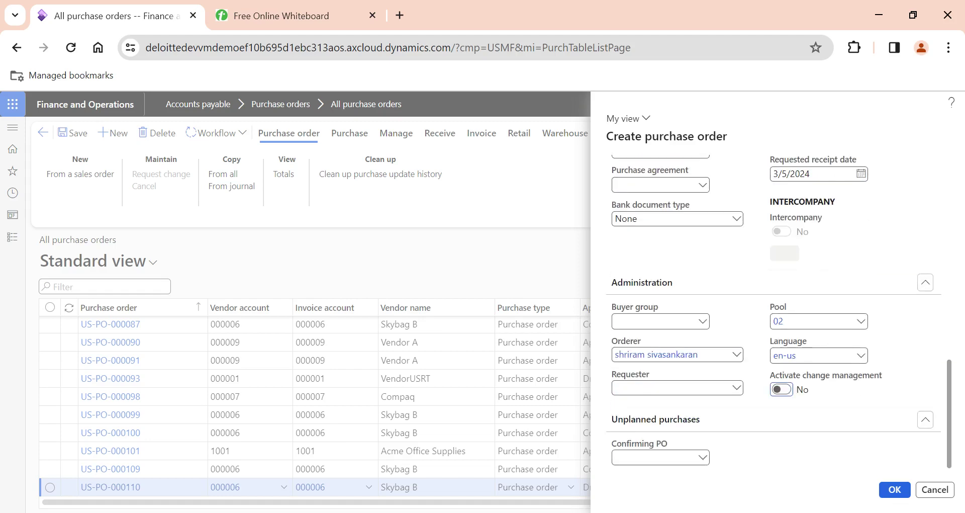
pyautogui.click(894, 490)
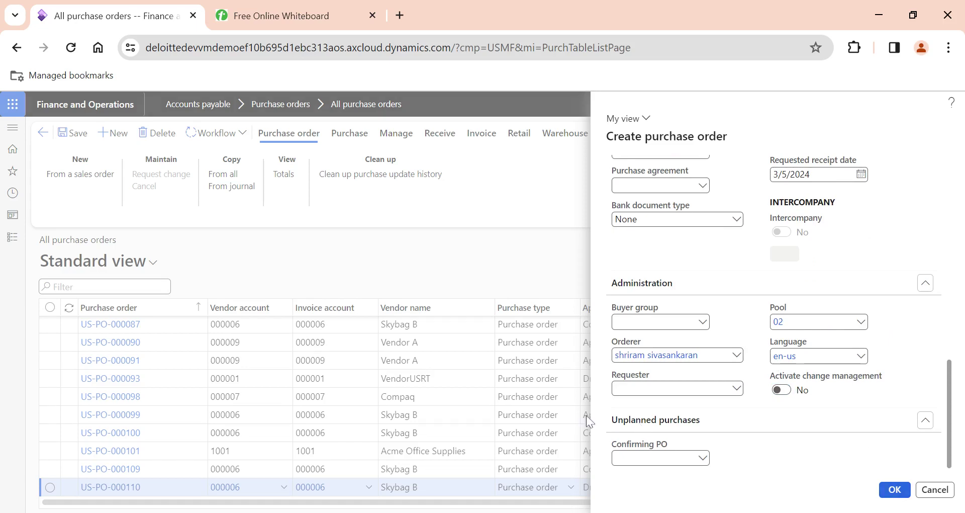
# Enter item 030923-find with a quantity of 1000 on the new purchase order's first line
pyautogui.write('030923-find')
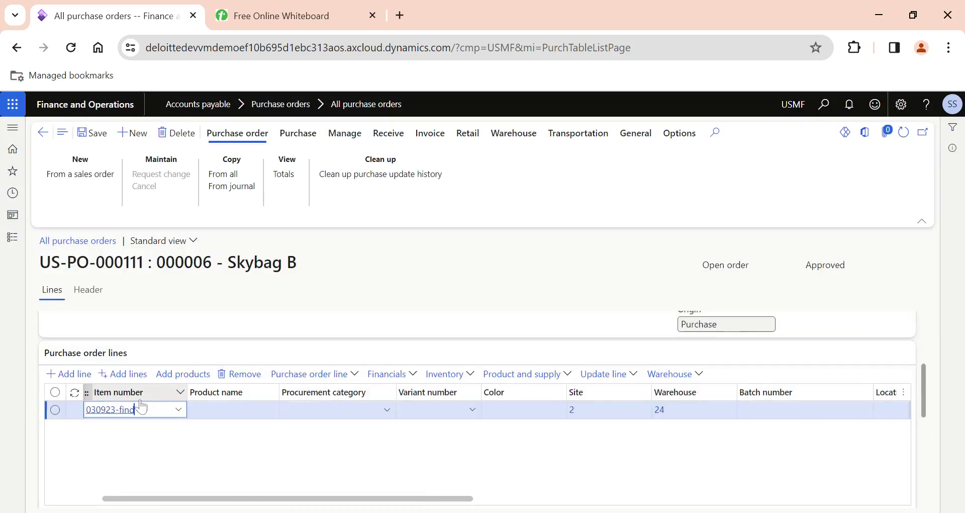
pyautogui.press('Tab')
pyautogui.press('Tab')
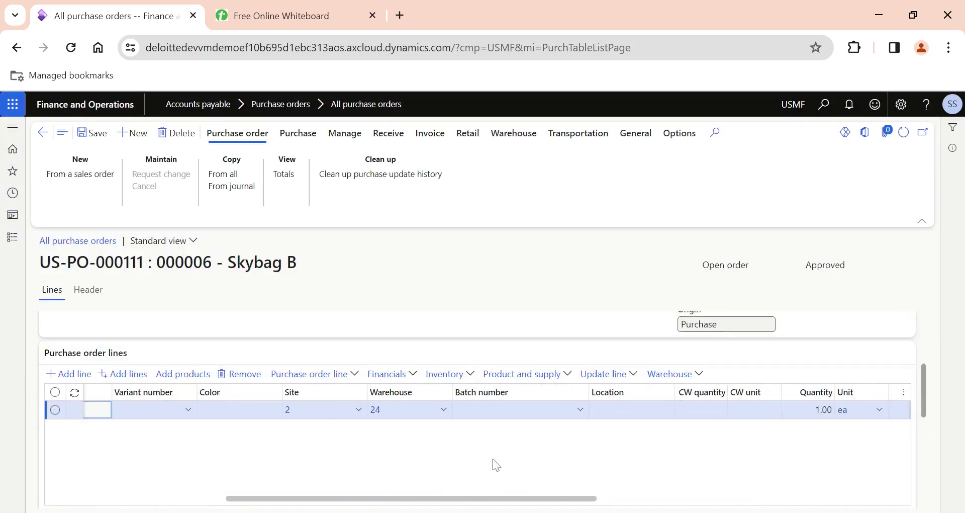
pyautogui.press('Tab')
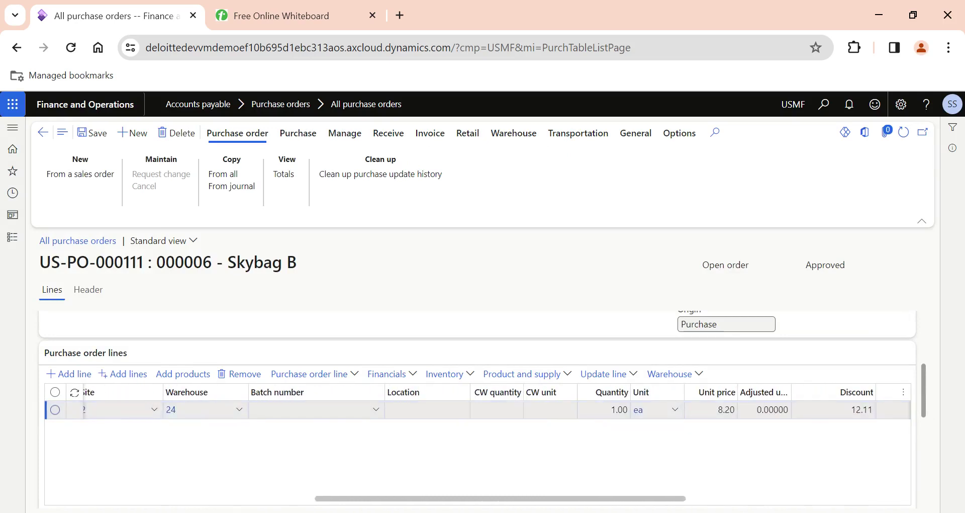
pyautogui.click(612, 409)
pyautogui.press('Tab')
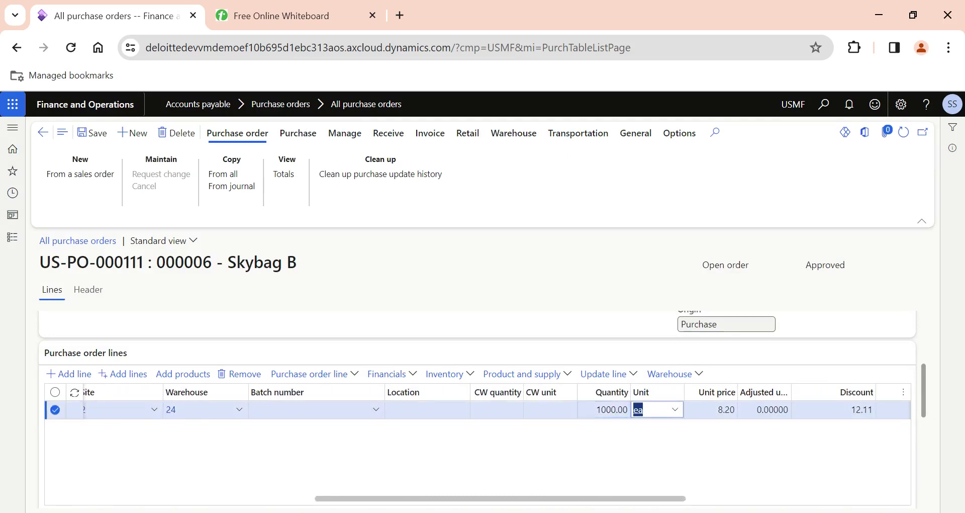
# Set the line's unit price to 1.20 and confirm the purchase order
pyautogui.hscroll(5, 666, 482)
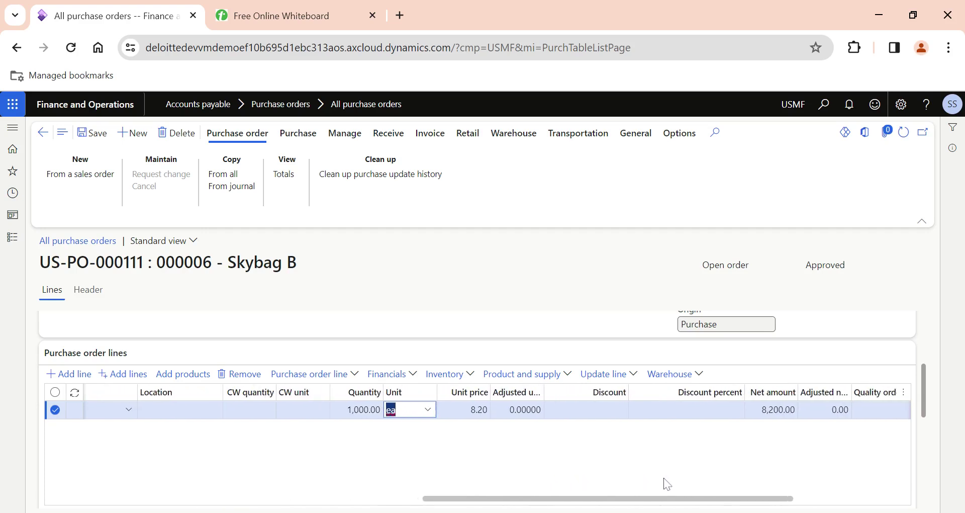
pyautogui.press('Tab')
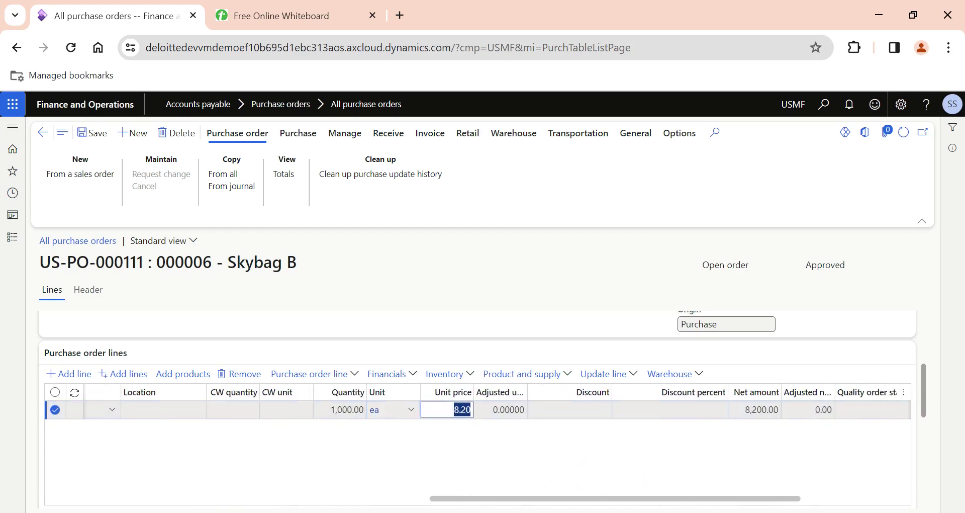
pyautogui.write('1.2')
pyautogui.press('Tab')
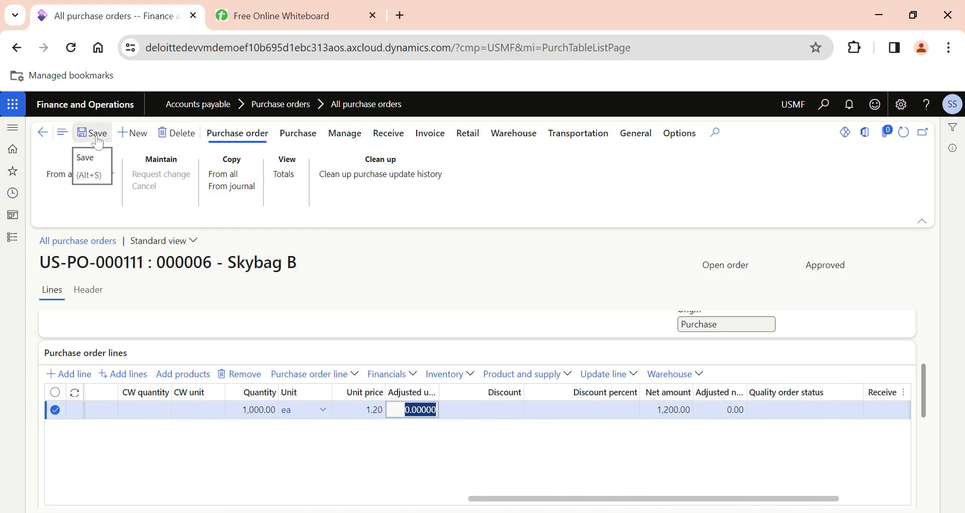
pyautogui.click(311, 139)
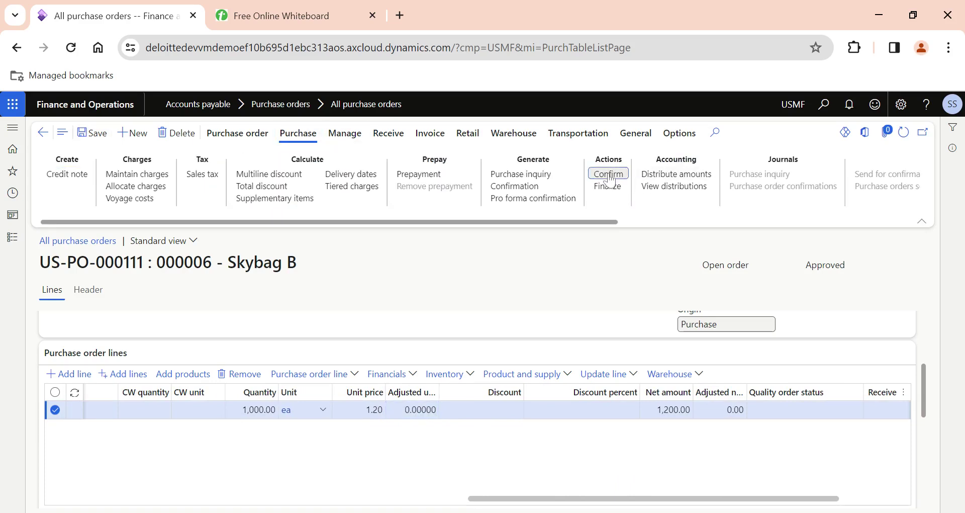
pyautogui.click(609, 174)
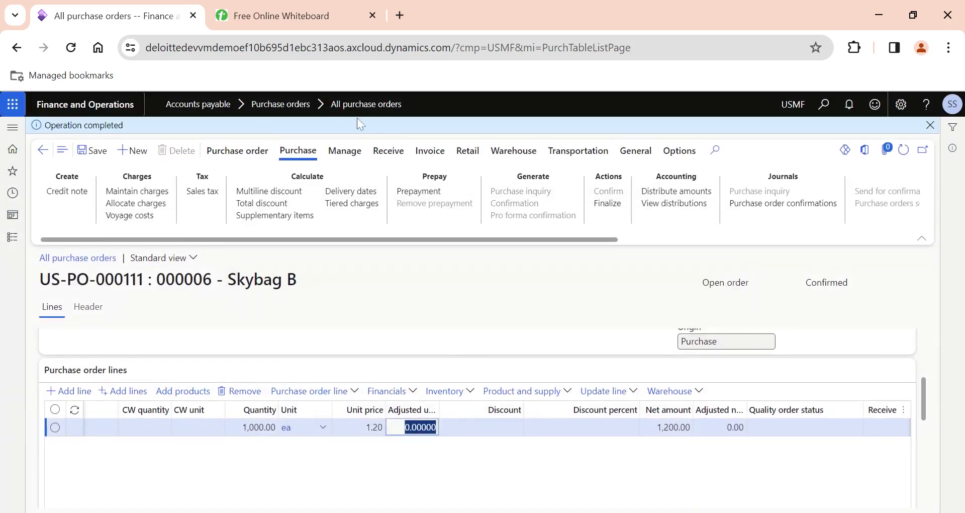
# Start a product receipt for the confirmed order, enter a receipt number starting with PR-05, and open the registration for its line
pyautogui.click(388, 150)
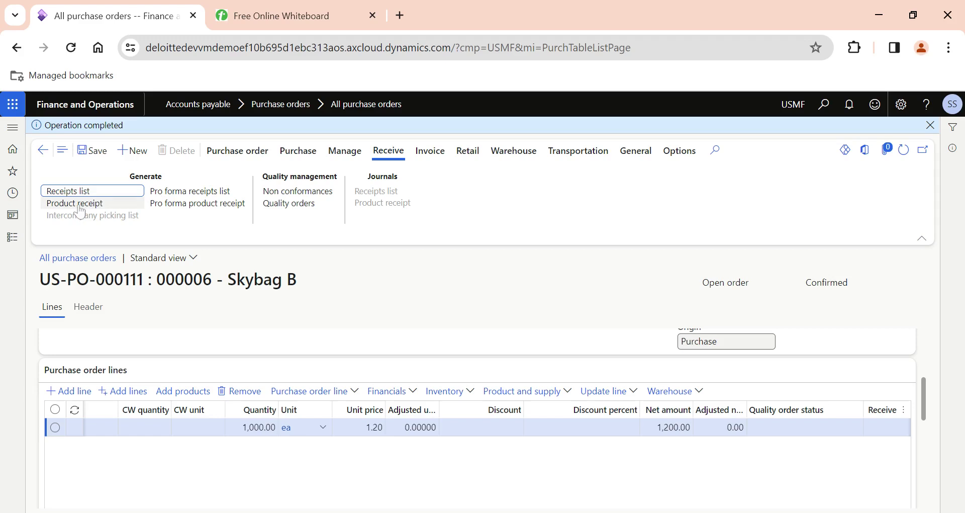
pyautogui.click(80, 206)
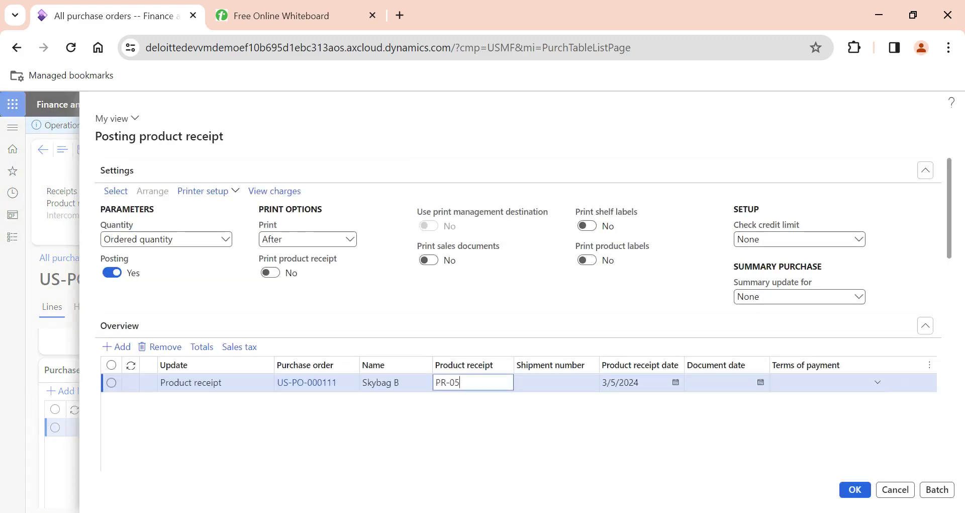
pyautogui.write('24-01')
pyautogui.scroll(-5, 518, 366)
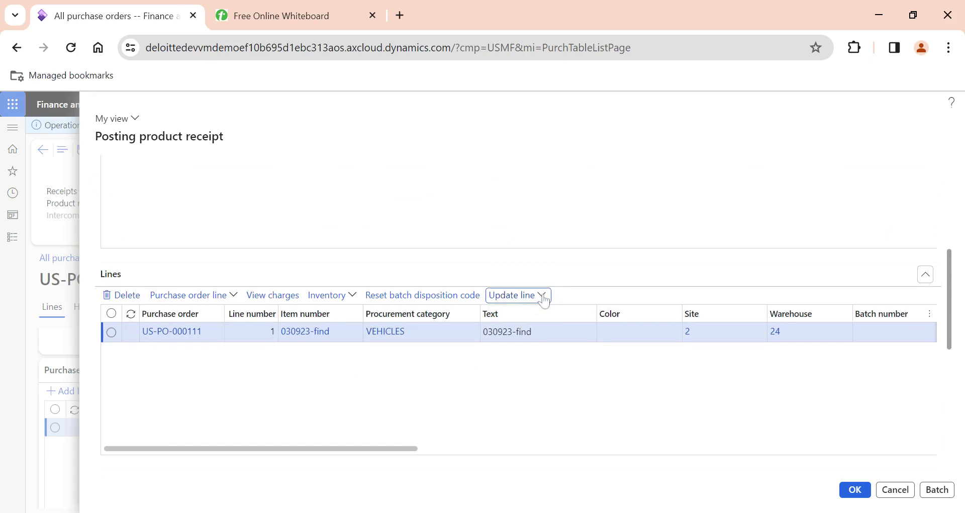
pyautogui.click(545, 300)
pyautogui.click(524, 336)
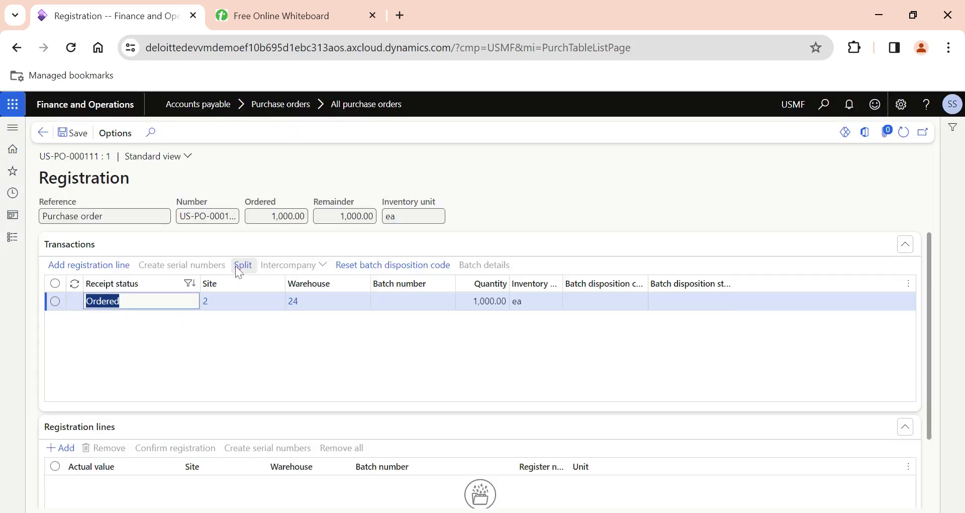
# Add a registration line for the ordered transaction with a quantity of 10 and confirm the registration
pyautogui.click(55, 301)
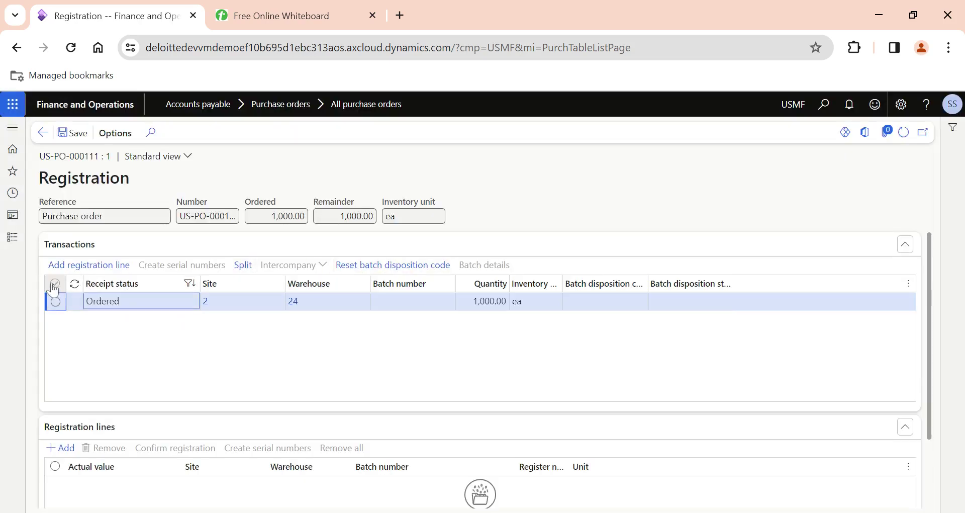
pyautogui.click(88, 264)
pyautogui.scroll(-2, 236, 331)
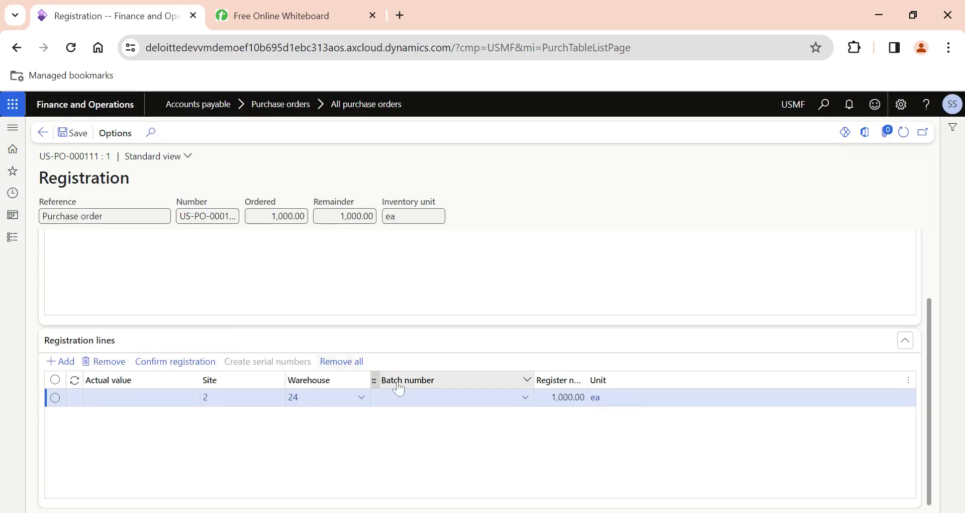
pyautogui.click(563, 397)
pyautogui.write('10')
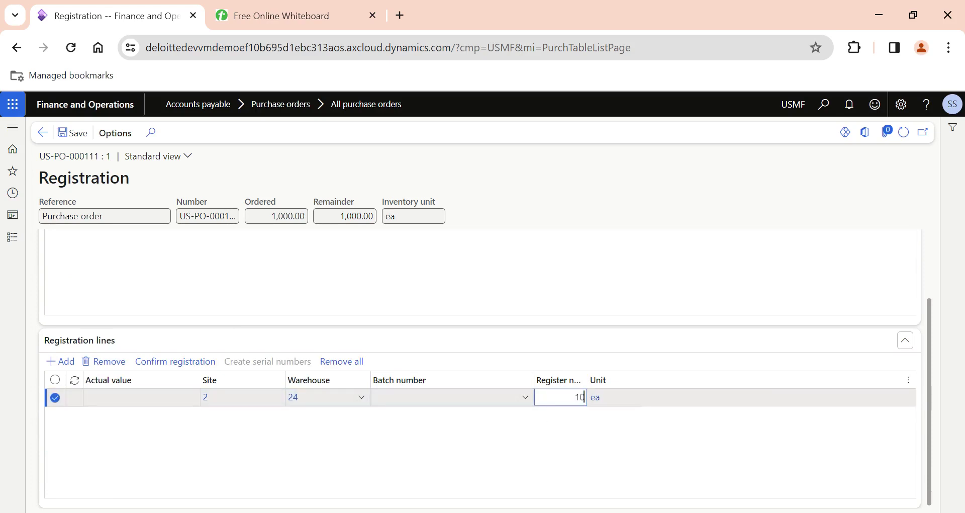
pyautogui.press('Tab')
pyautogui.click(175, 361)
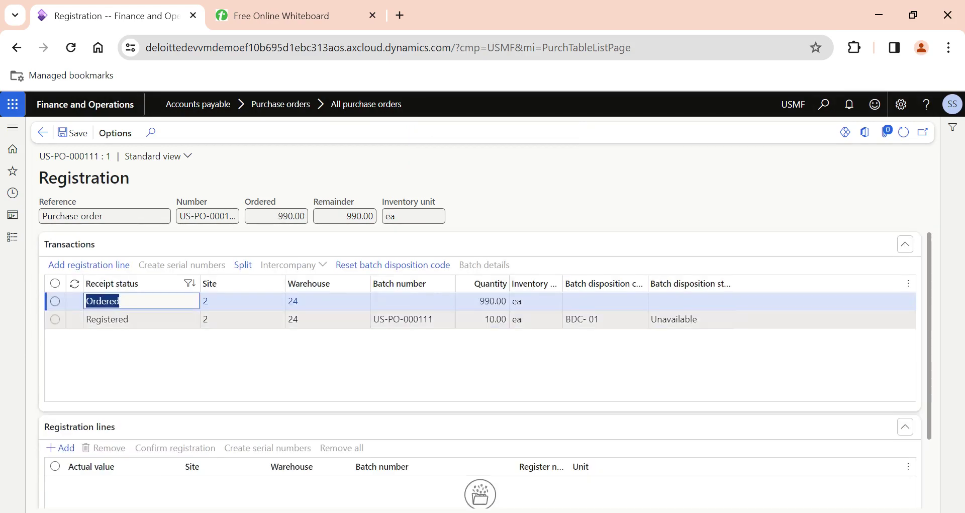
# Check the item number and batch disposition code in the registered transaction's batch record, then return to the registration
pyautogui.click(405, 321)
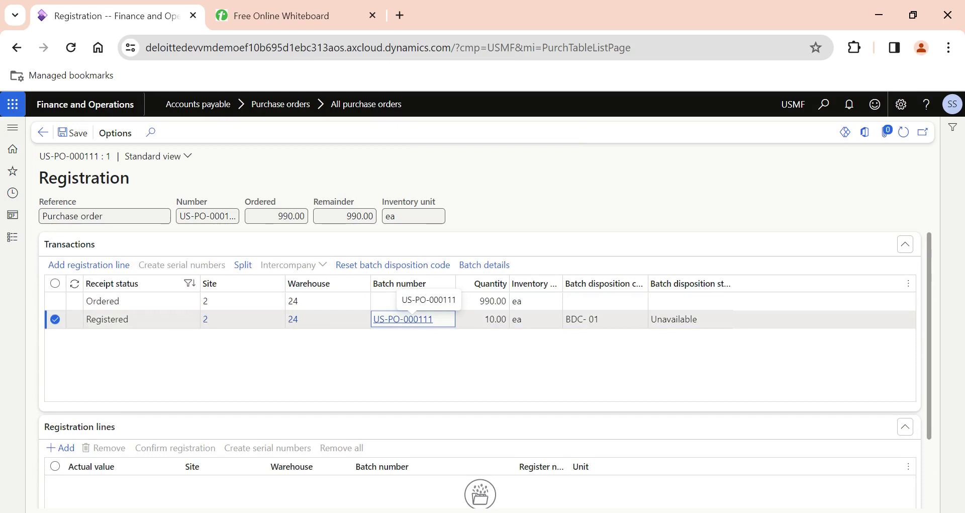
pyautogui.click(405, 321)
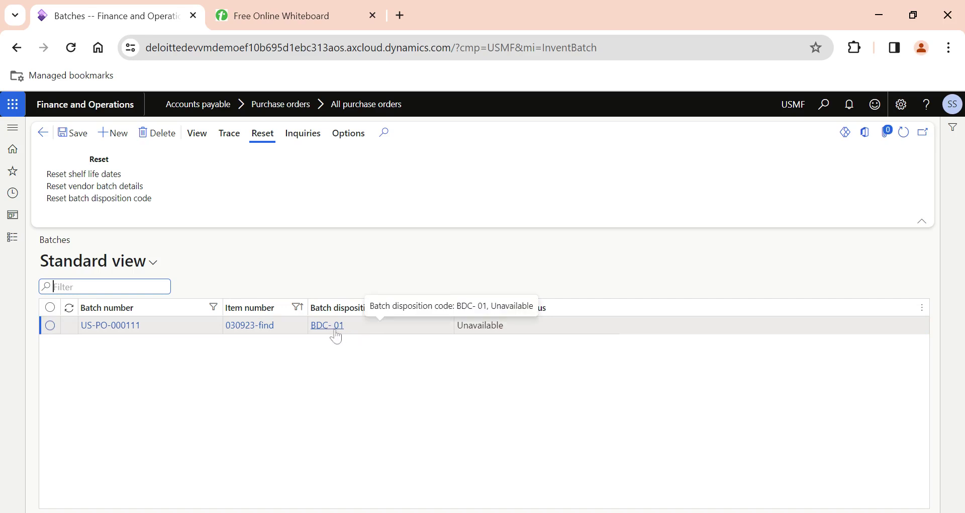
pyautogui.moveTo(274, 328)
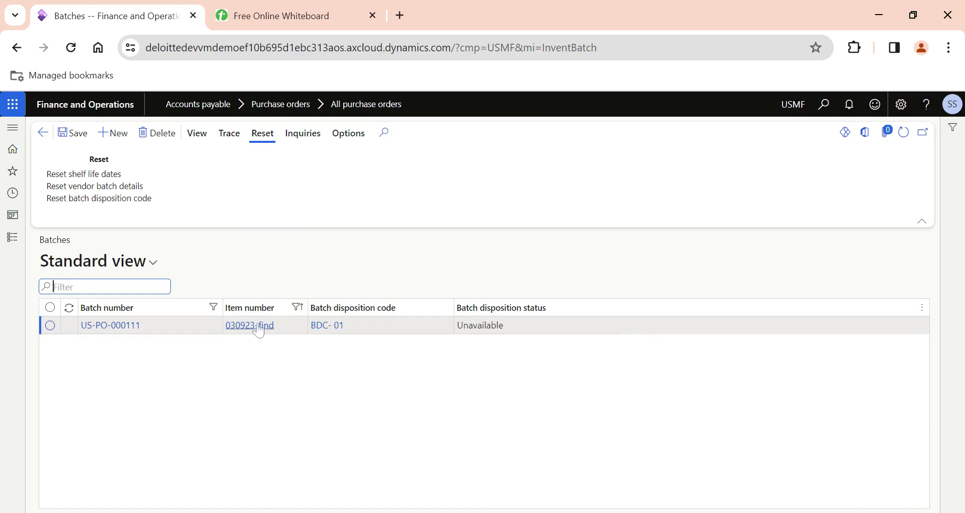
pyautogui.click(280, 331)
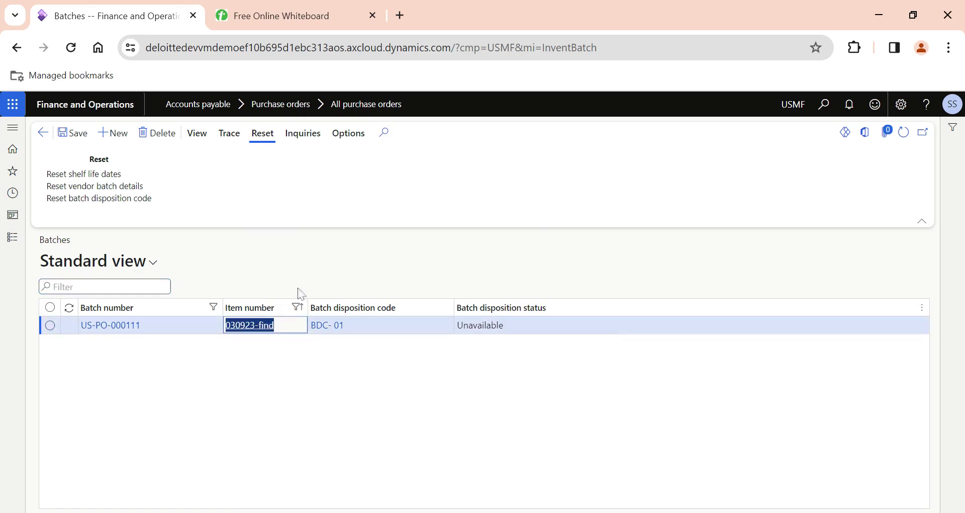
pyautogui.click(348, 329)
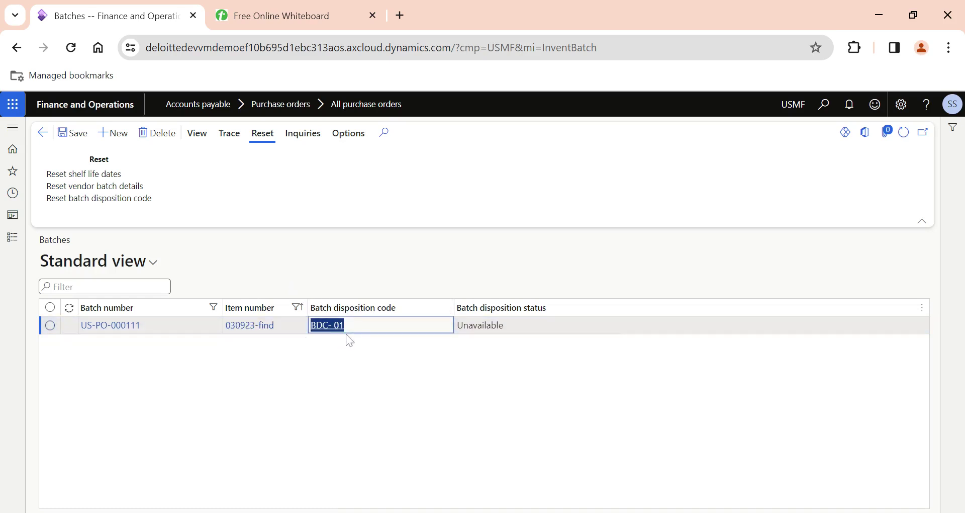
pyautogui.click(43, 132)
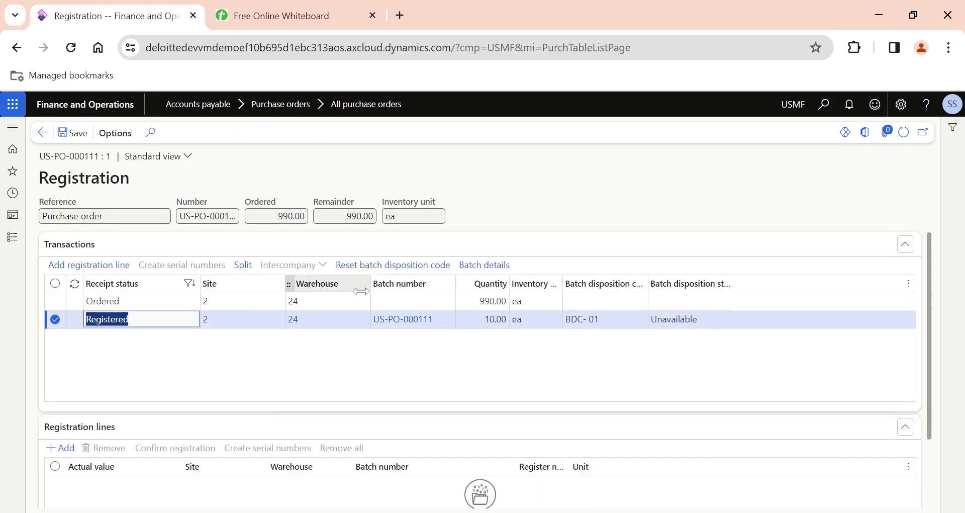
# Reset the registered transaction's batch disposition code to Avail
pyautogui.click(523, 319)
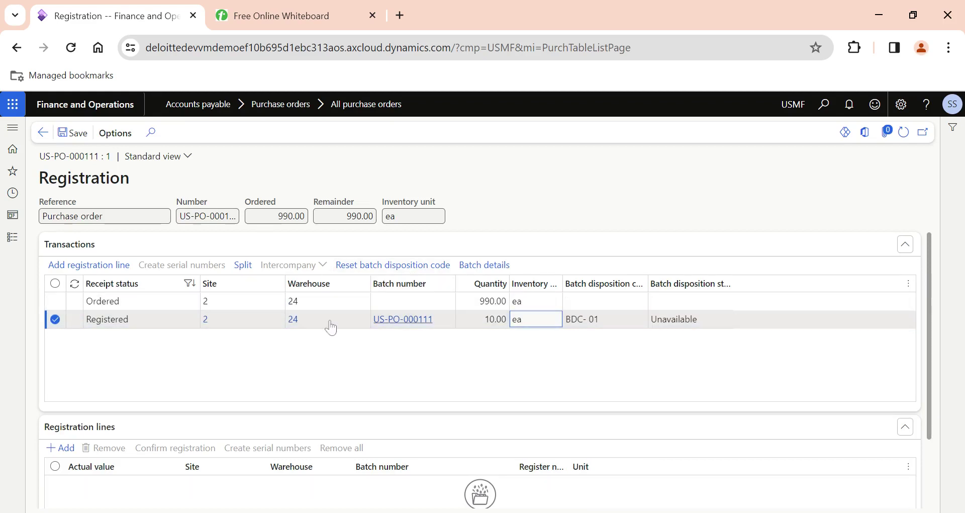
pyautogui.click(374, 265)
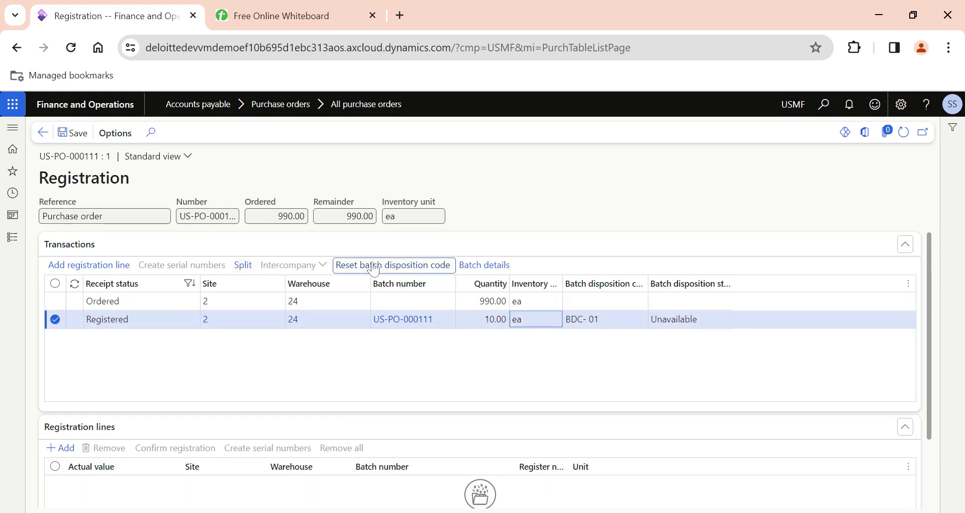
pyautogui.click(704, 276)
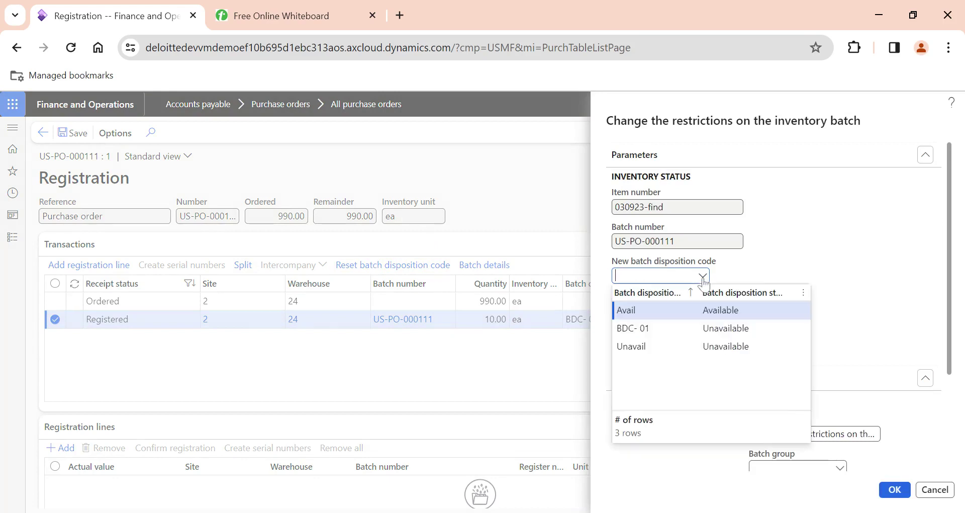
pyautogui.click(644, 308)
pyautogui.click(894, 488)
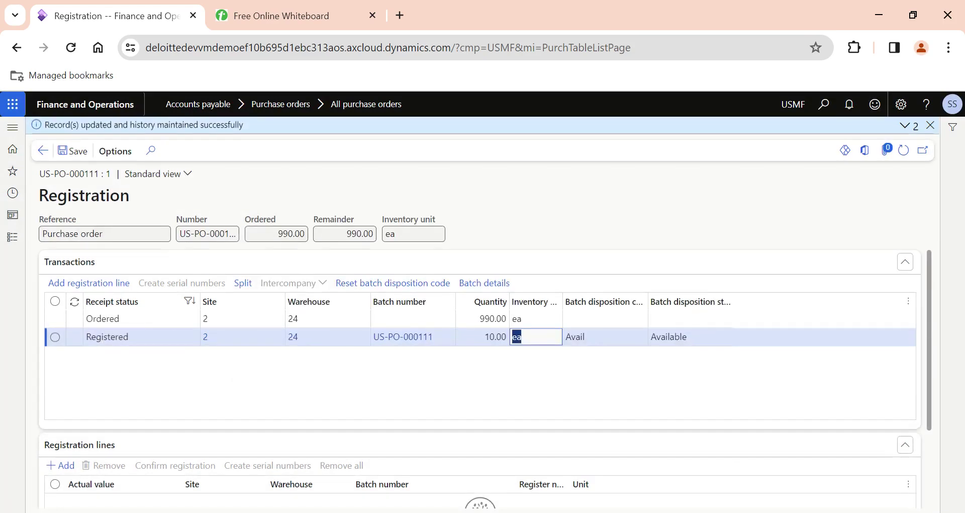
# Check the whiteboard topic list, then open Inventory management's batch disposition history inquiry and agree to cancel the changed product receipt update
pyautogui.click(264, 23)
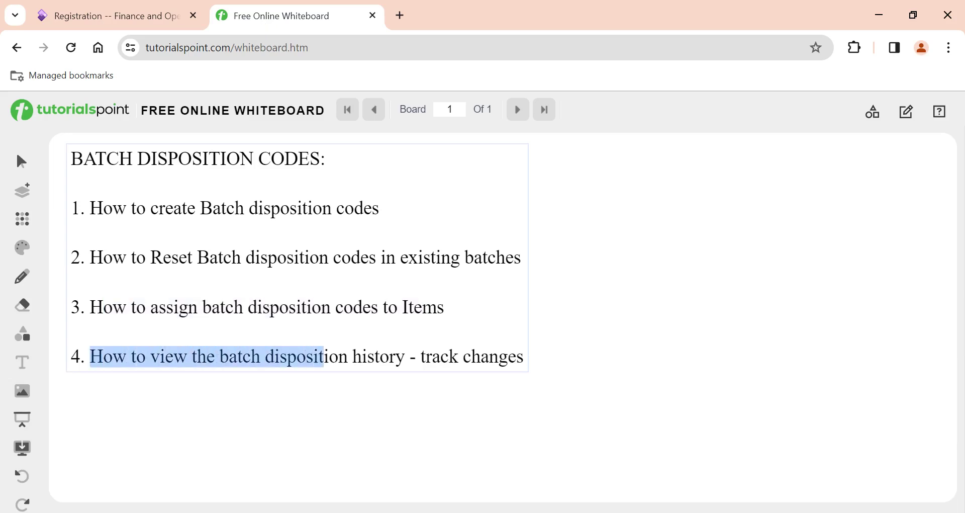
pyautogui.click(133, 15)
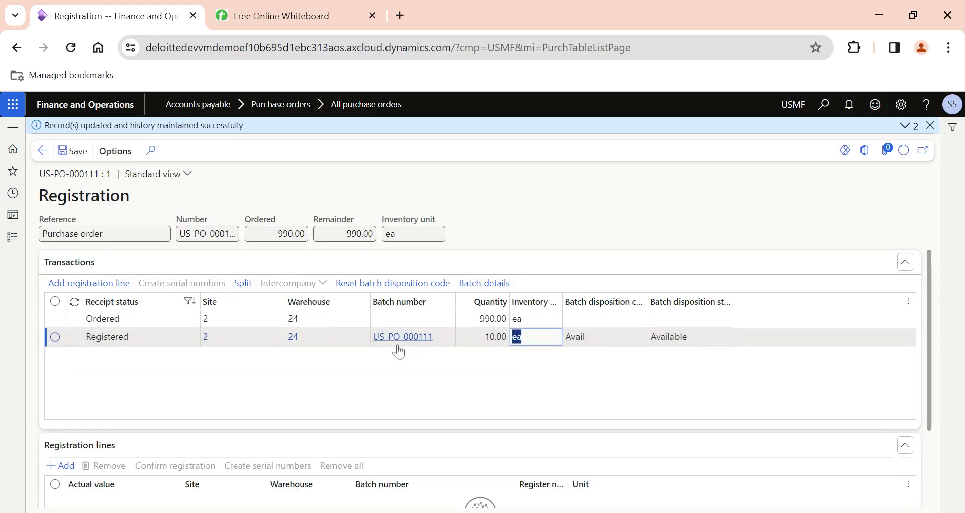
pyautogui.click(11, 240)
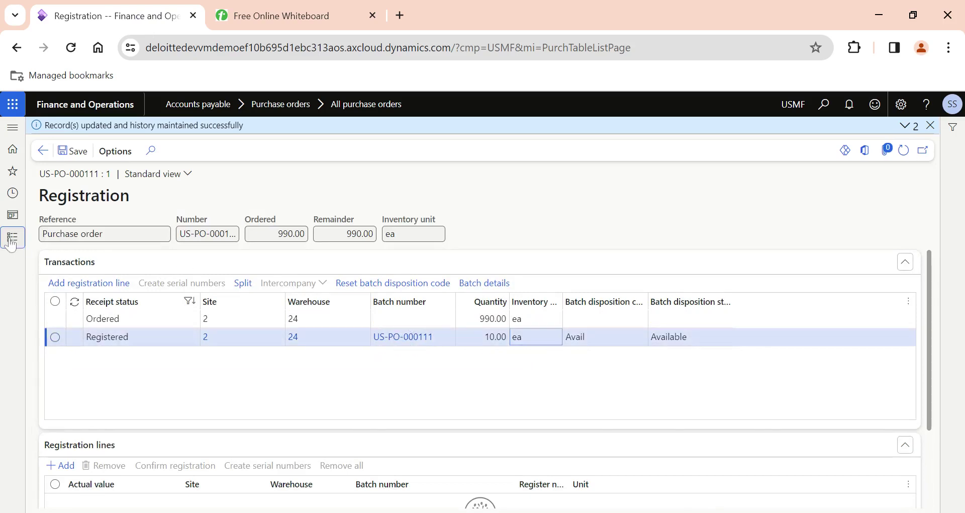
pyautogui.scroll(-5, 65, 377)
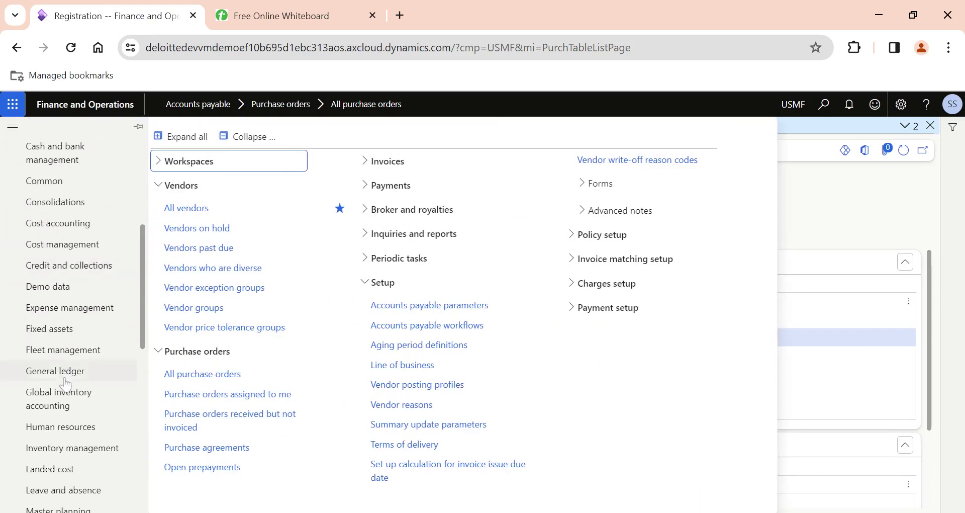
pyautogui.scroll(-2, 66, 385)
pyautogui.click(71, 366)
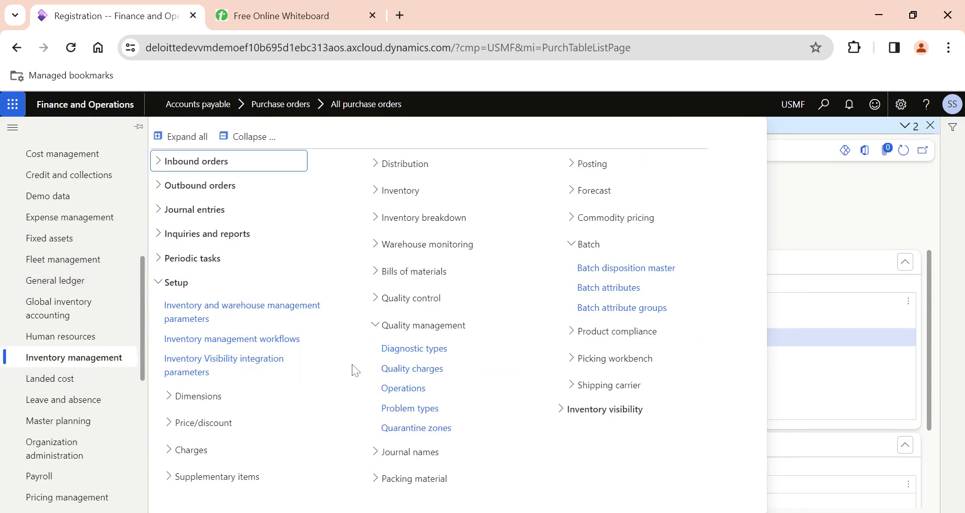
pyautogui.moveTo(339, 347)
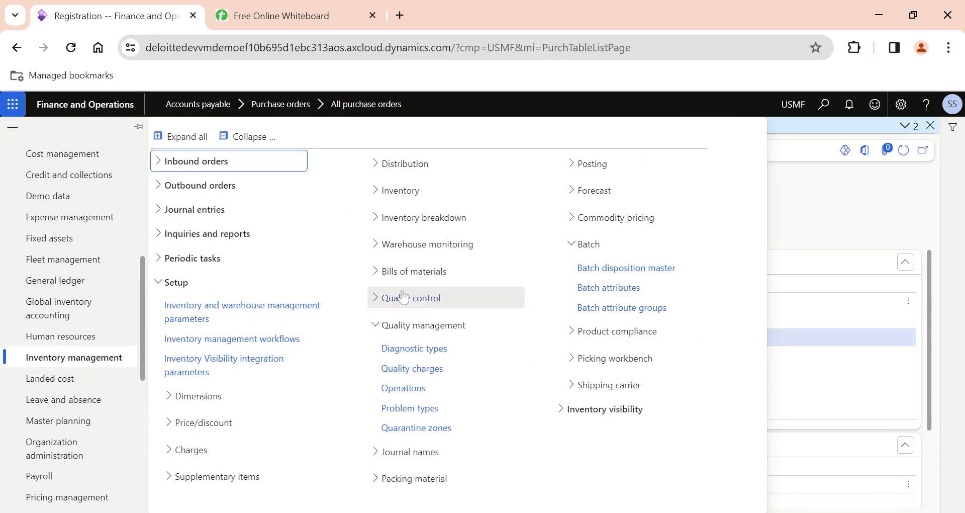
pyautogui.click(179, 259)
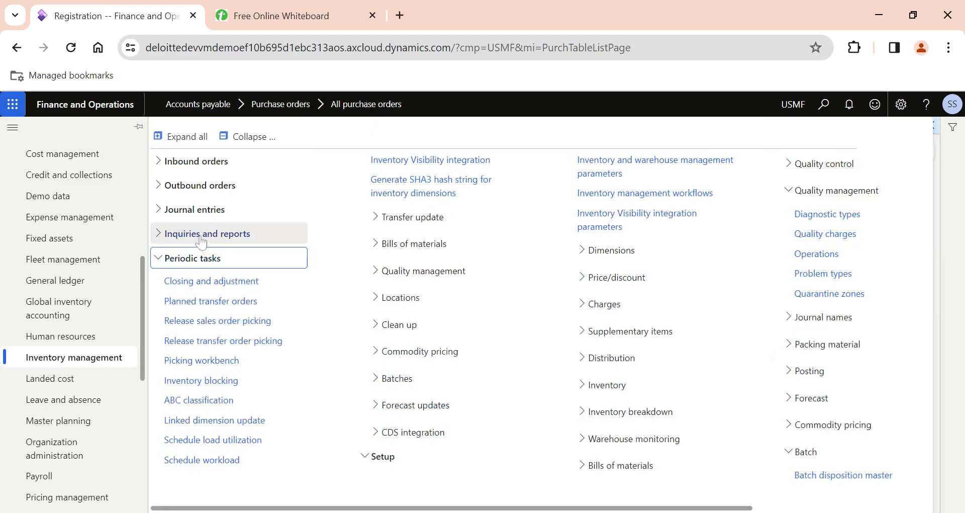
pyautogui.click(201, 234)
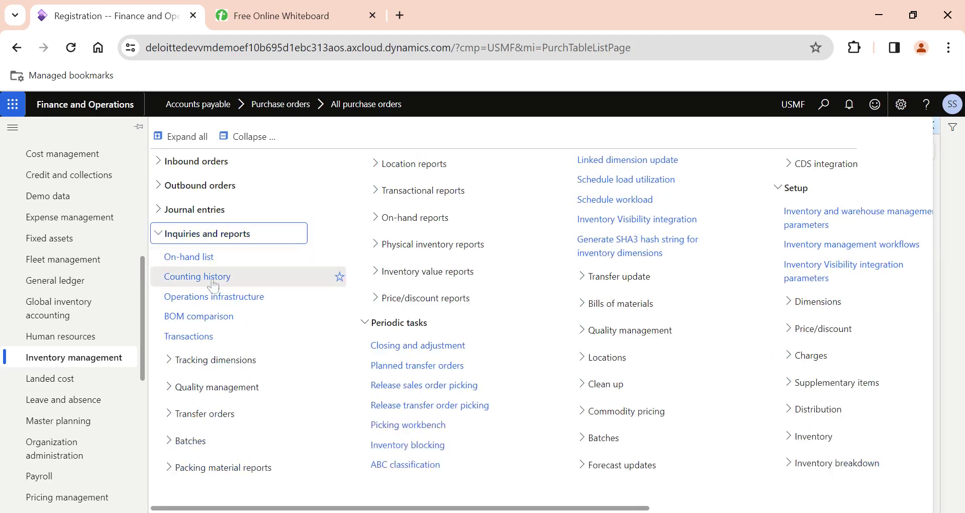
pyautogui.click(234, 438)
pyautogui.click(217, 470)
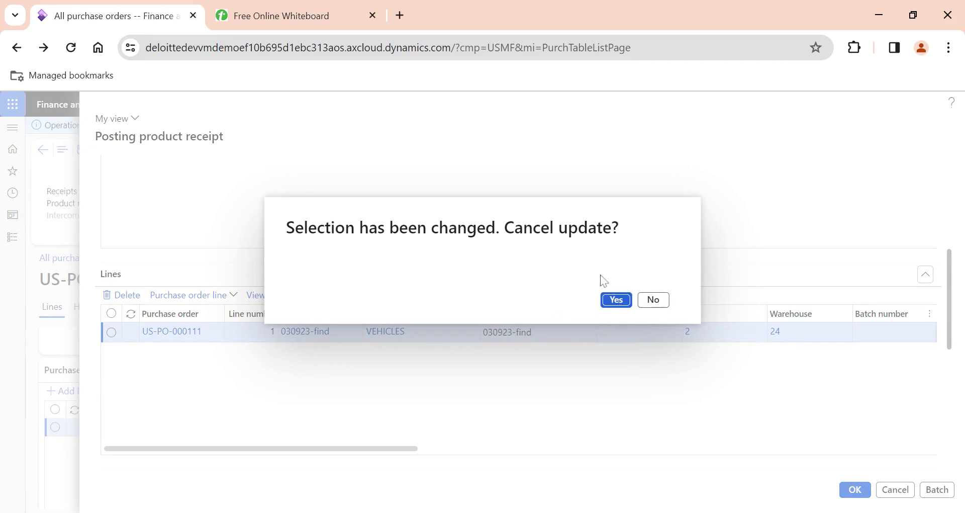
pyautogui.click(619, 301)
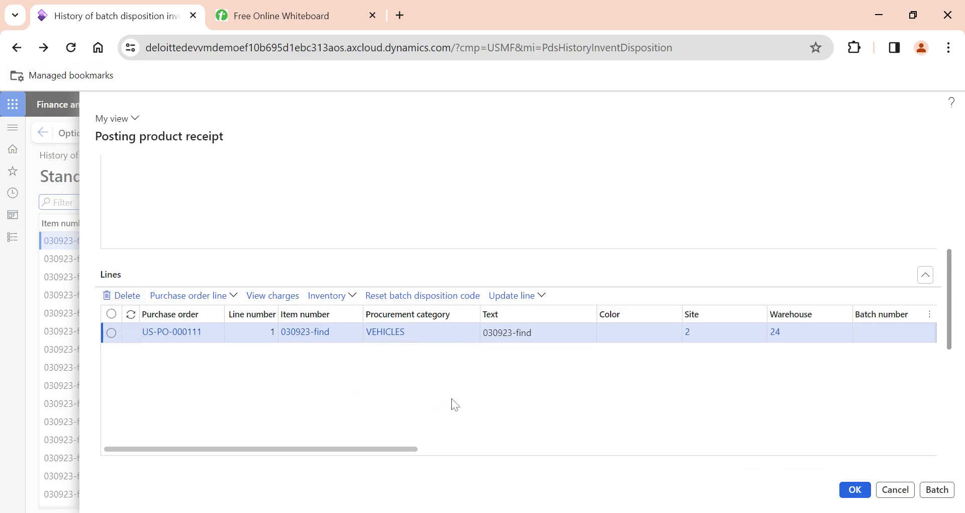
# Review the settings, overview and line details in the open product receipt posting form, then leave the form
pyautogui.scroll(5, 450, 403)
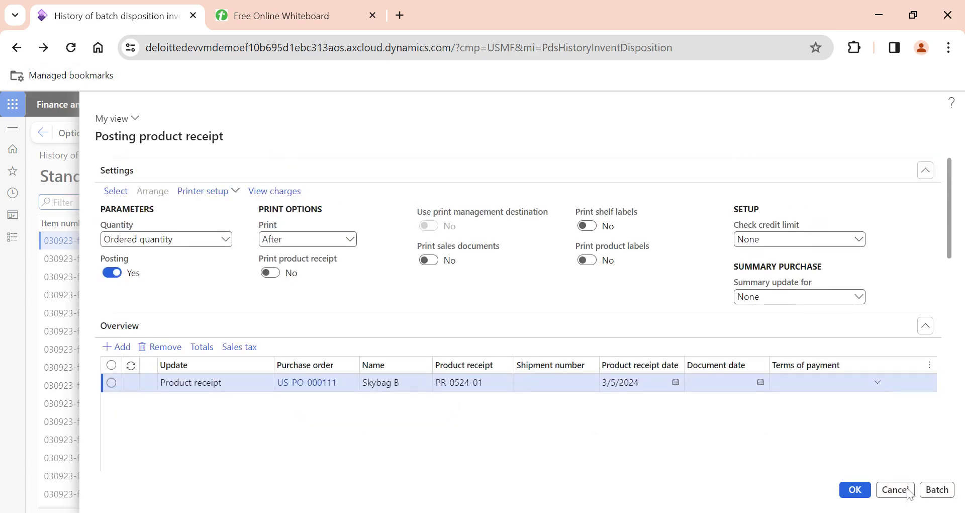
pyautogui.scroll(-1, 624, 412)
pyautogui.scroll(-8, 624, 417)
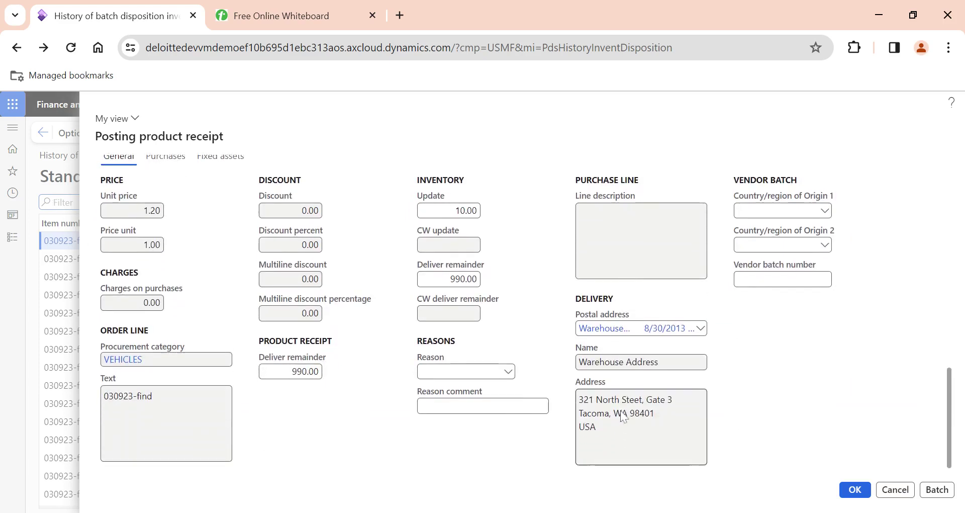
pyautogui.scroll(7, 568, 398)
pyautogui.scroll(3, 552, 396)
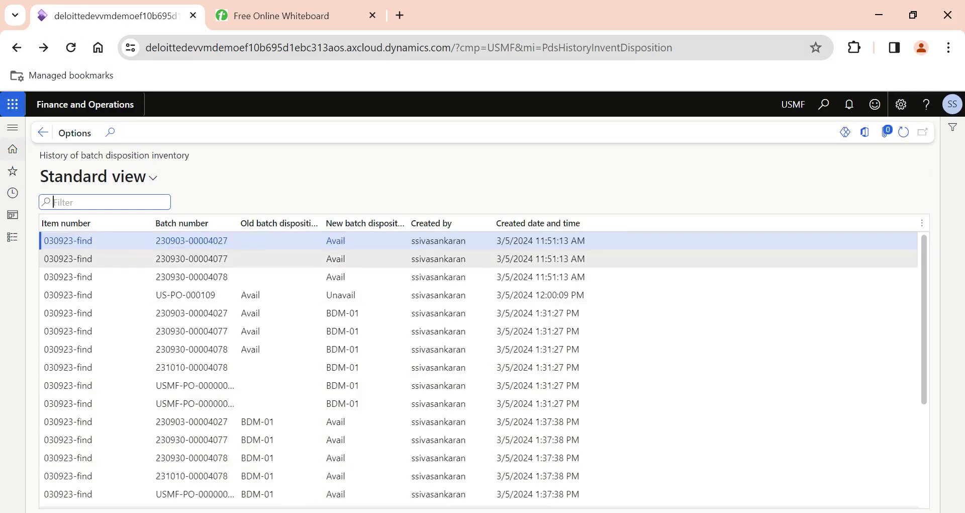
# Reopen the batch disposition history from the batch inquiries and reports in Inventory management
pyautogui.click(15, 240)
pyautogui.scroll(-8, 103, 467)
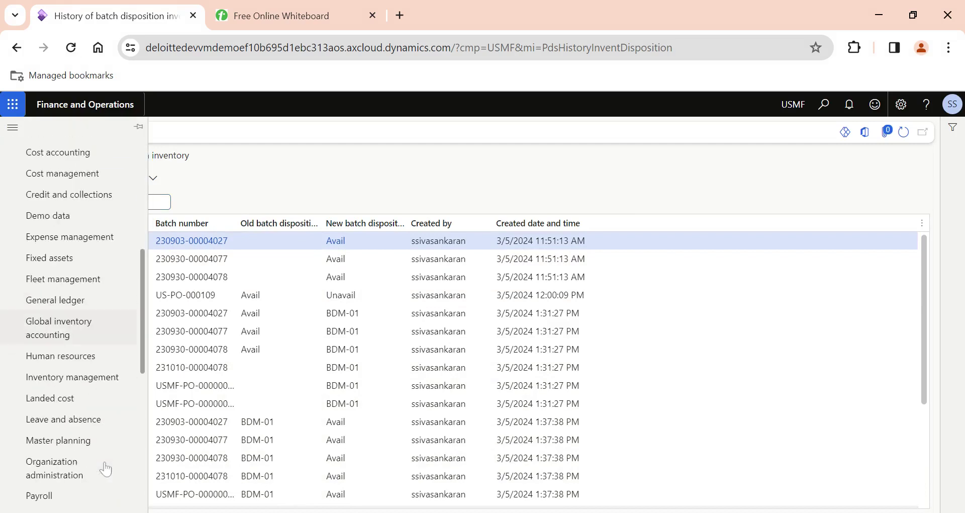
pyautogui.scroll(-2, 87, 390)
pyautogui.scroll(1, 86, 345)
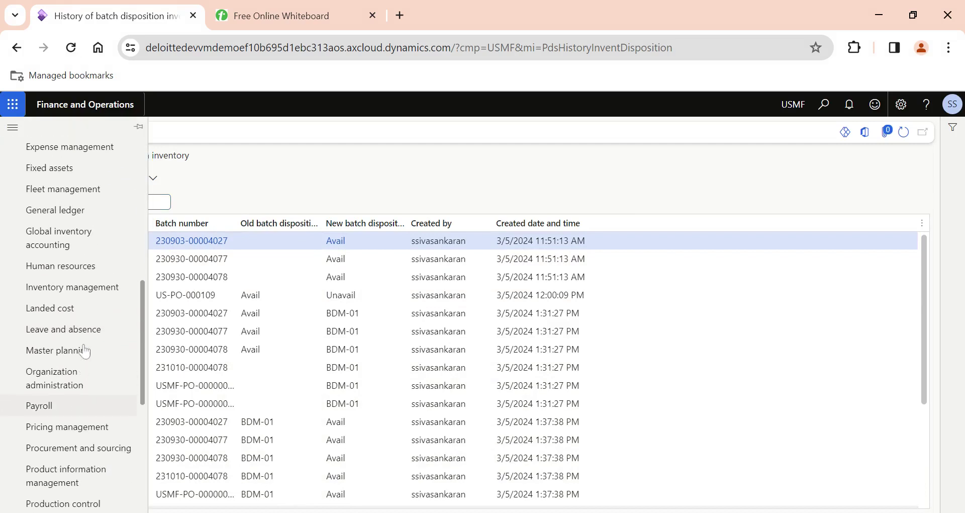
pyautogui.click(97, 288)
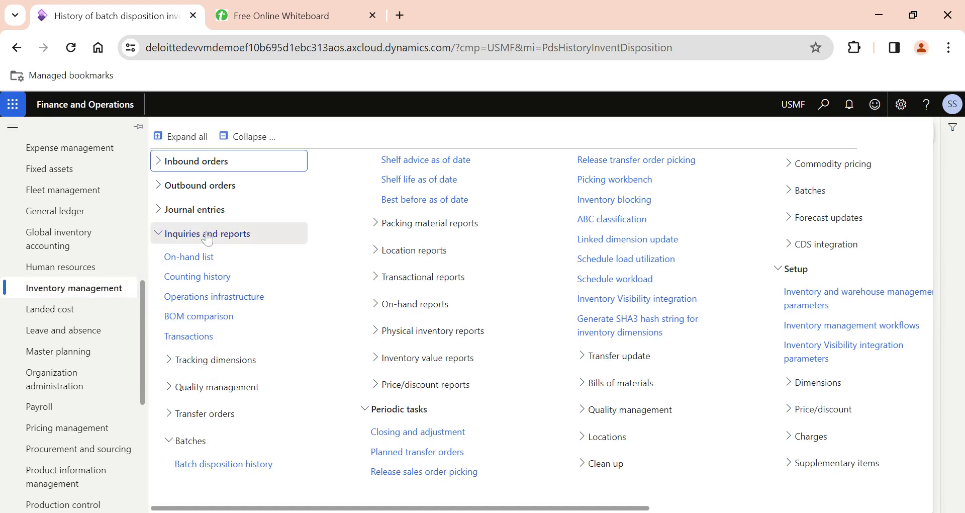
pyautogui.click(218, 472)
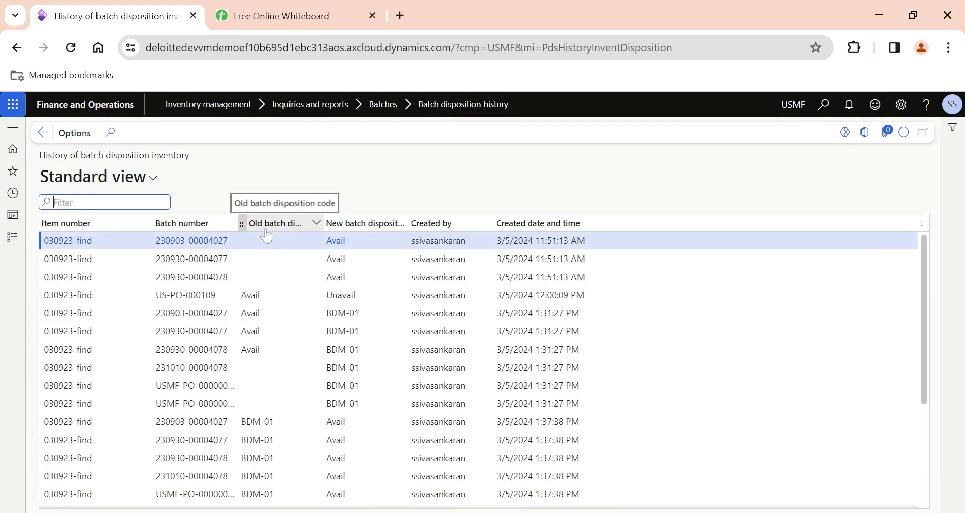
# Widen the old and new batch disposition code columns to fit their headings and examine the history through its latest entries
pyautogui.doubleClick(324, 223)
pyautogui.doubleClick(445, 222)
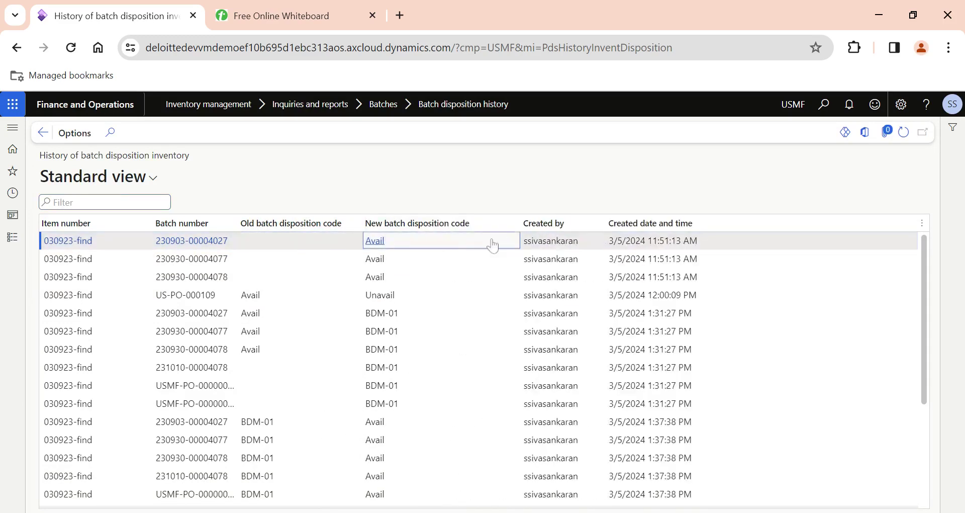
pyautogui.scroll(-3, 477, 372)
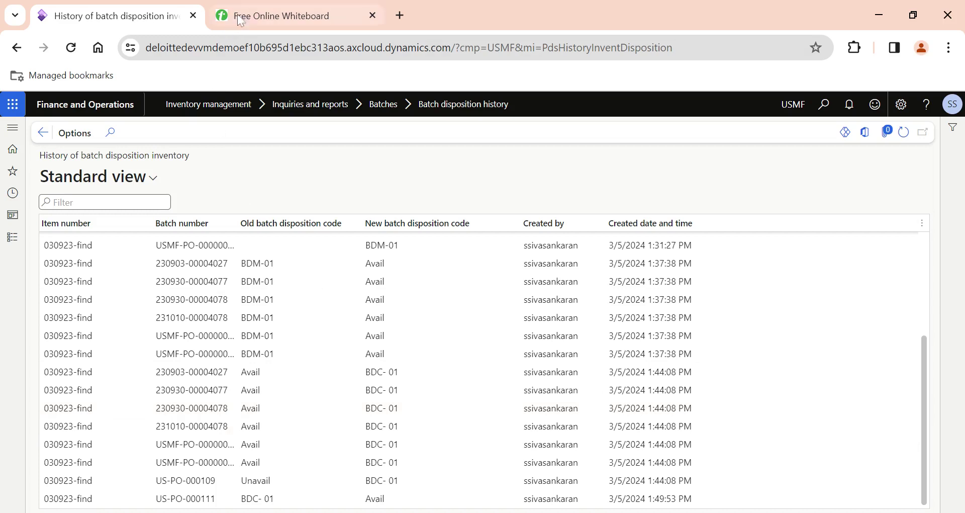
# Check the history topic on the whiteboard, then switch back to Finance and Operations and go to its home page
pyautogui.click(257, 18)
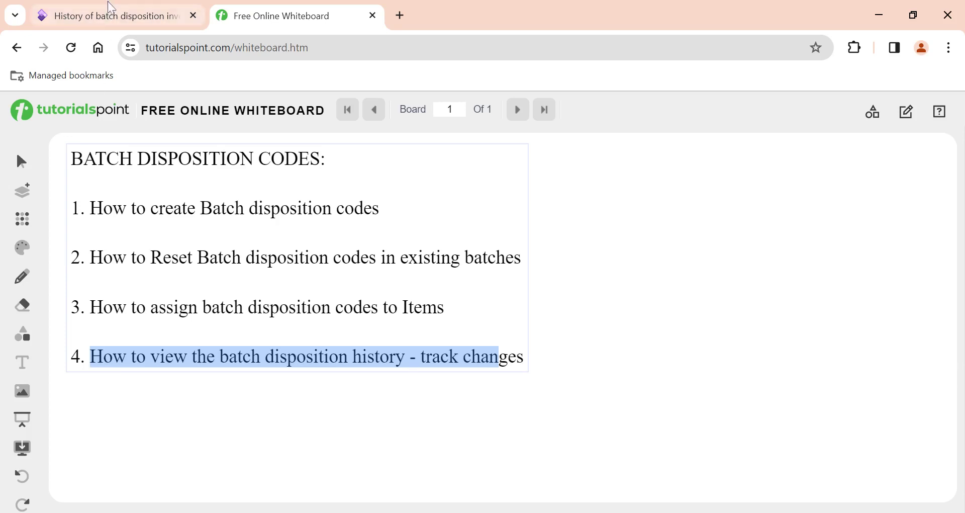
pyautogui.click(109, 15)
pyautogui.click(91, 111)
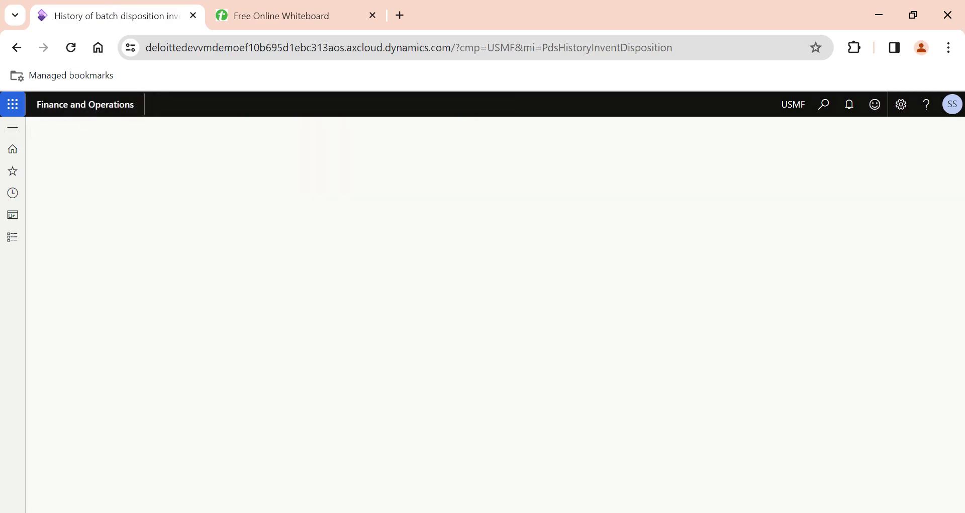